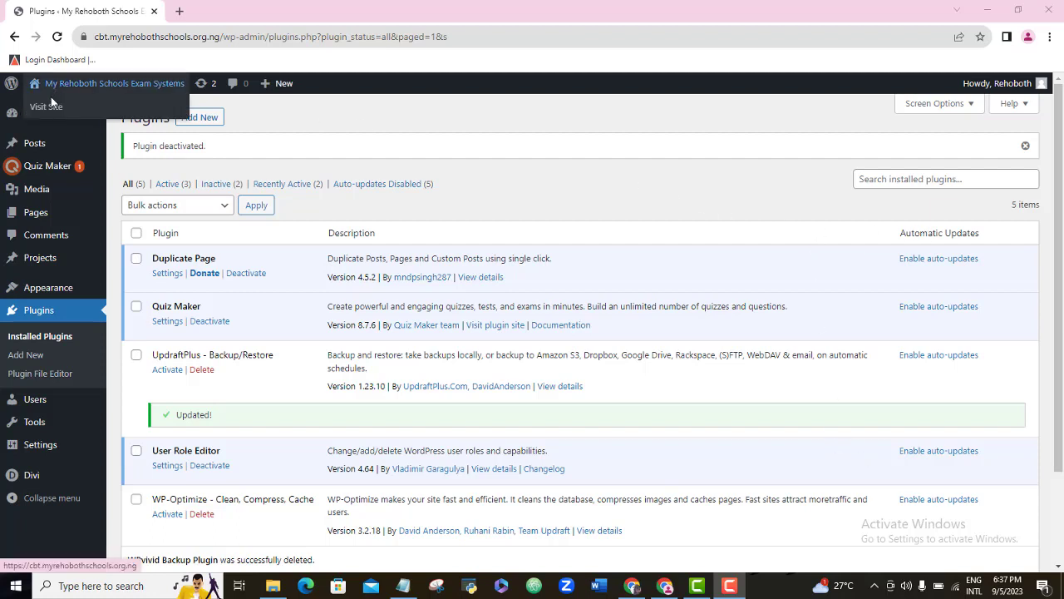
Step: Open the site's Visit Site link in a new browser tab
right_click(49, 105)
left_click(66, 116)
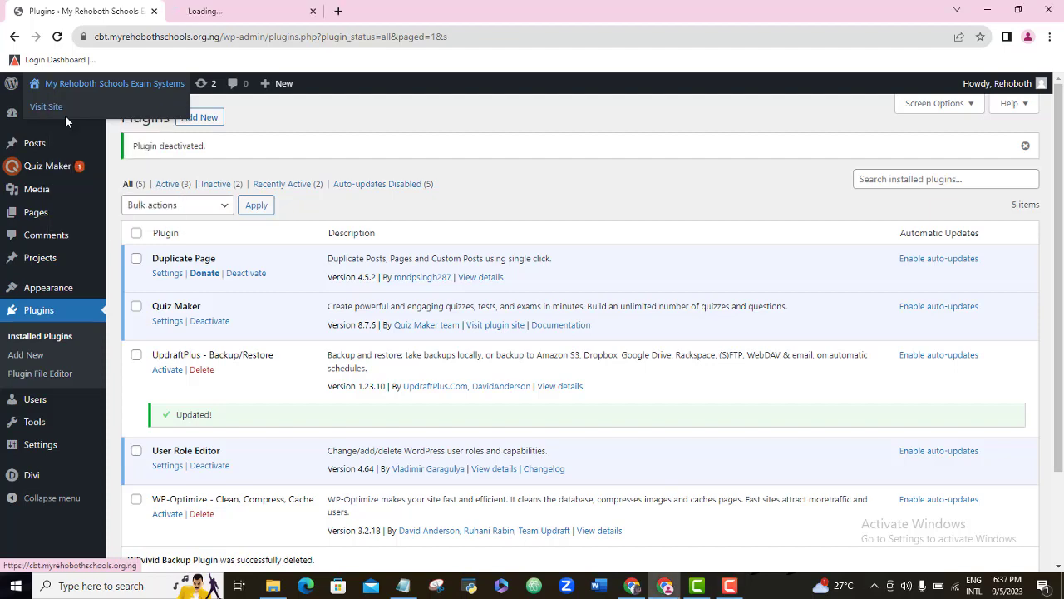
Step: Check the CBT Portal homepage's exam cards, then go back to the Plugins admin tab
left_click(241, 11)
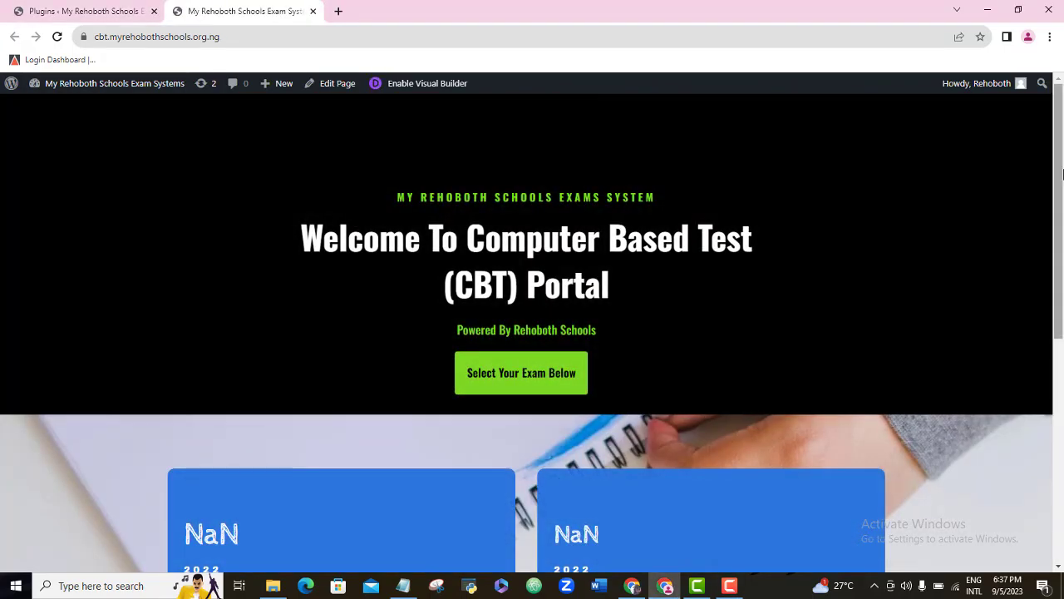
left_click_drag(1061, 190, 1062, 152)
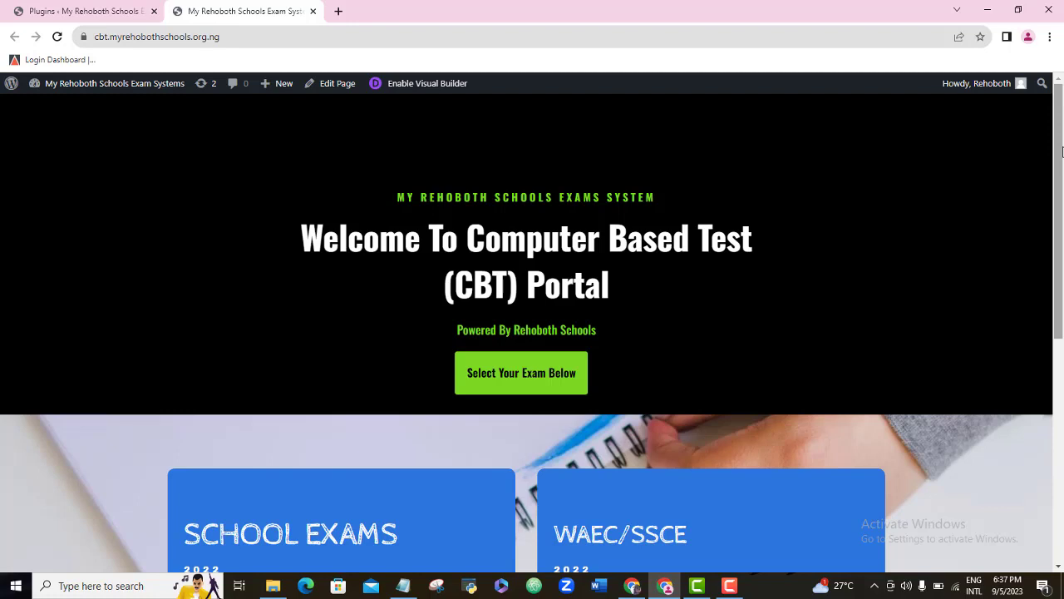
left_click(60, 6)
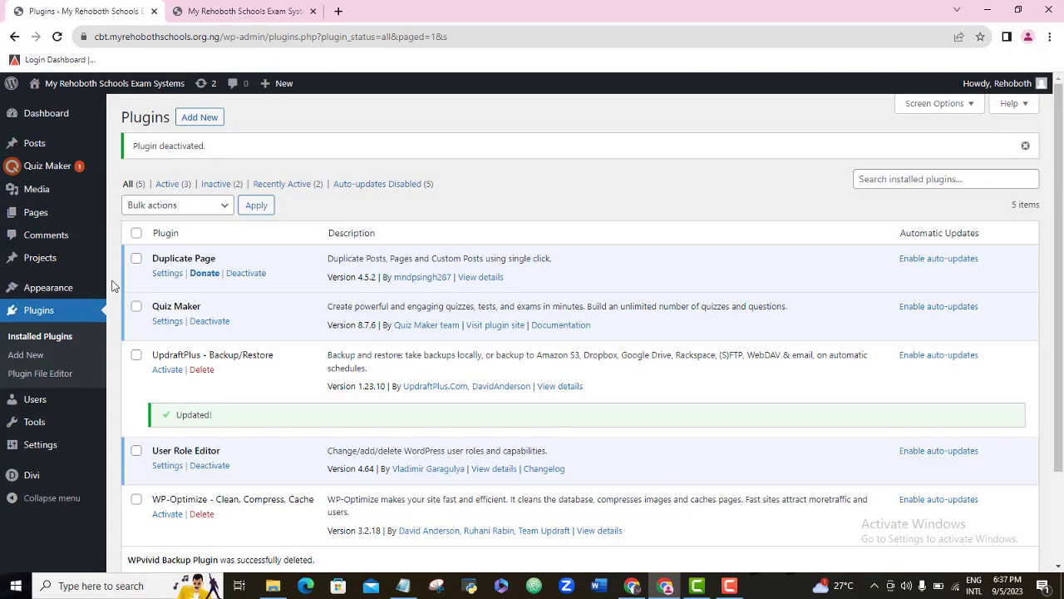
Step: Search Add New plugins for 'wpvivid' and install Migration, Backup, Staging – WPvivid
mouse_move(43, 423)
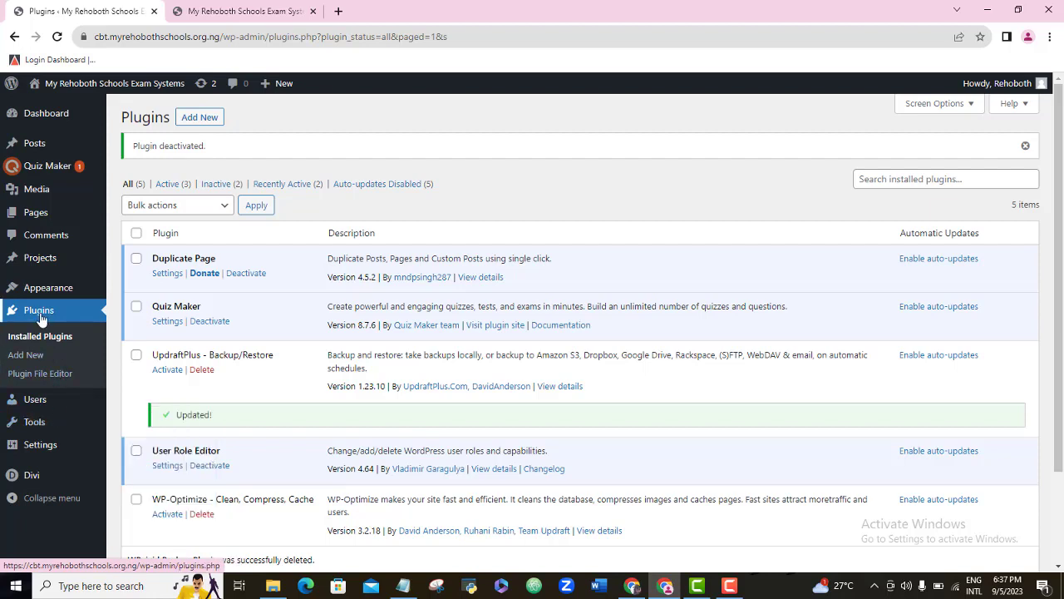
left_click(28, 359)
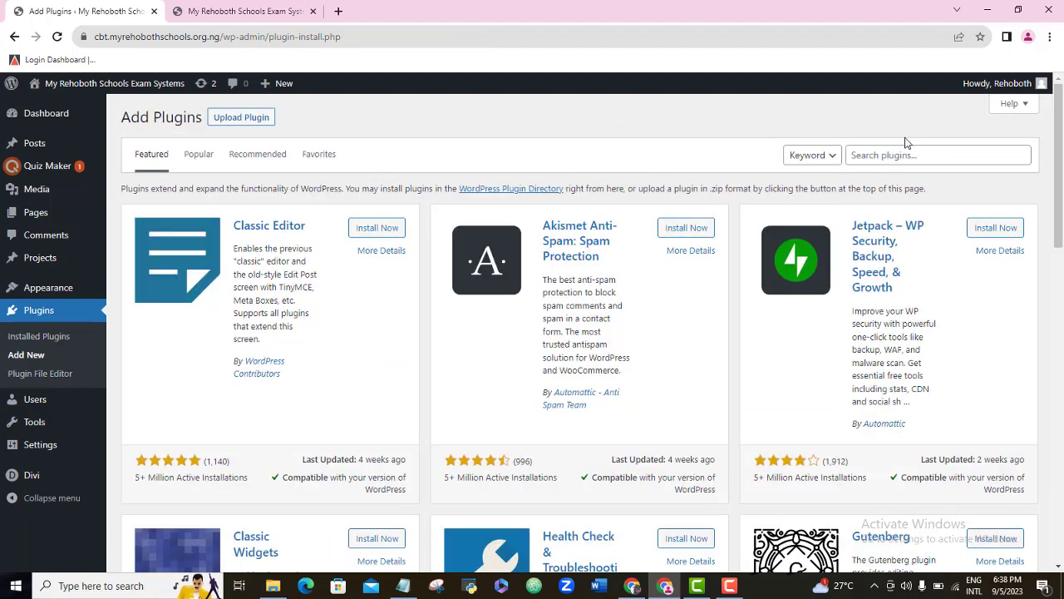
left_click(889, 153)
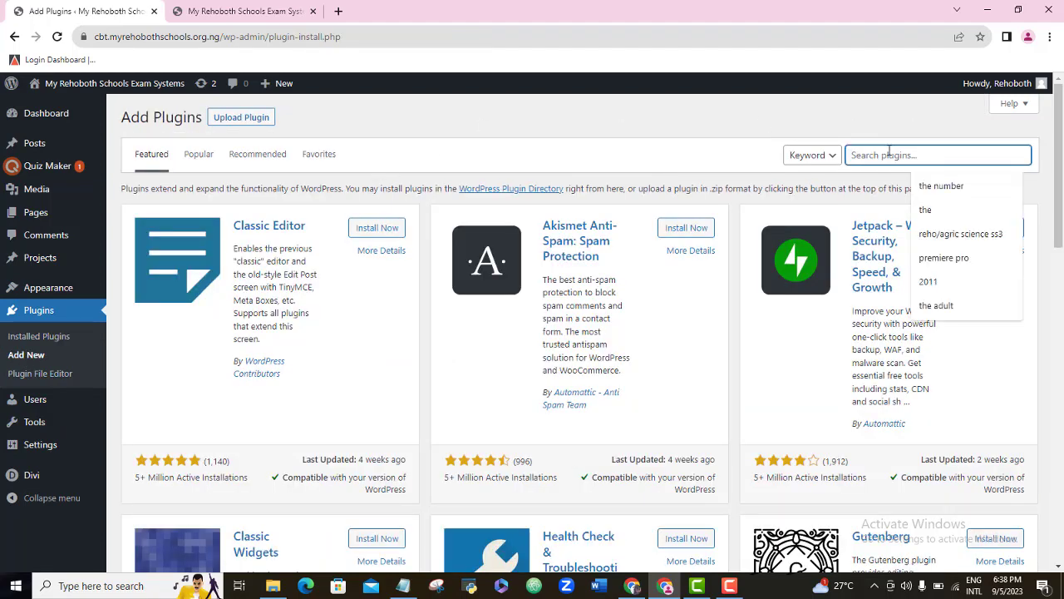
type("w")
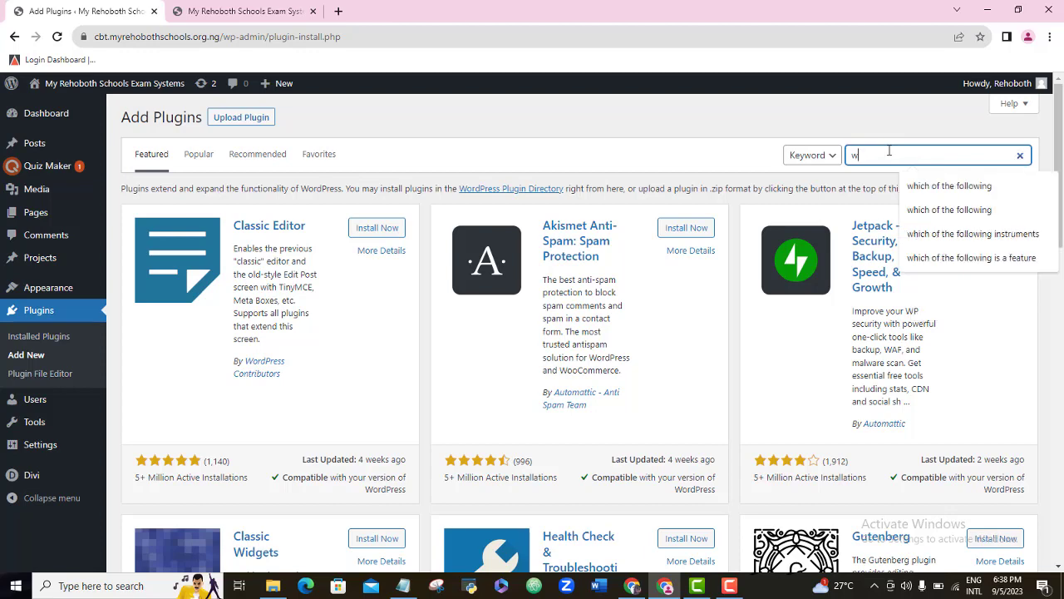
type("pvivid")
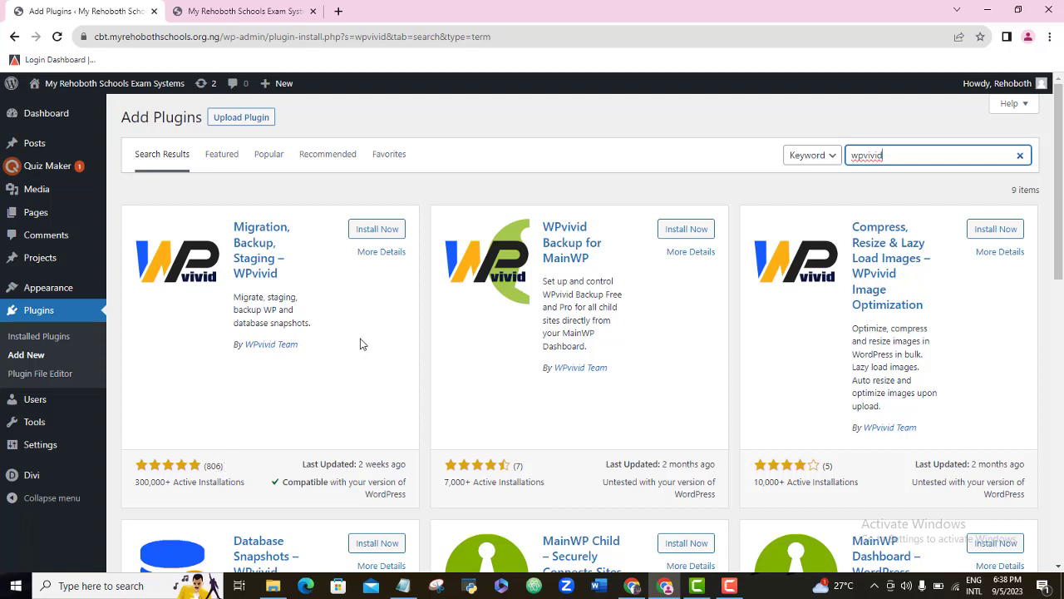
left_click(375, 234)
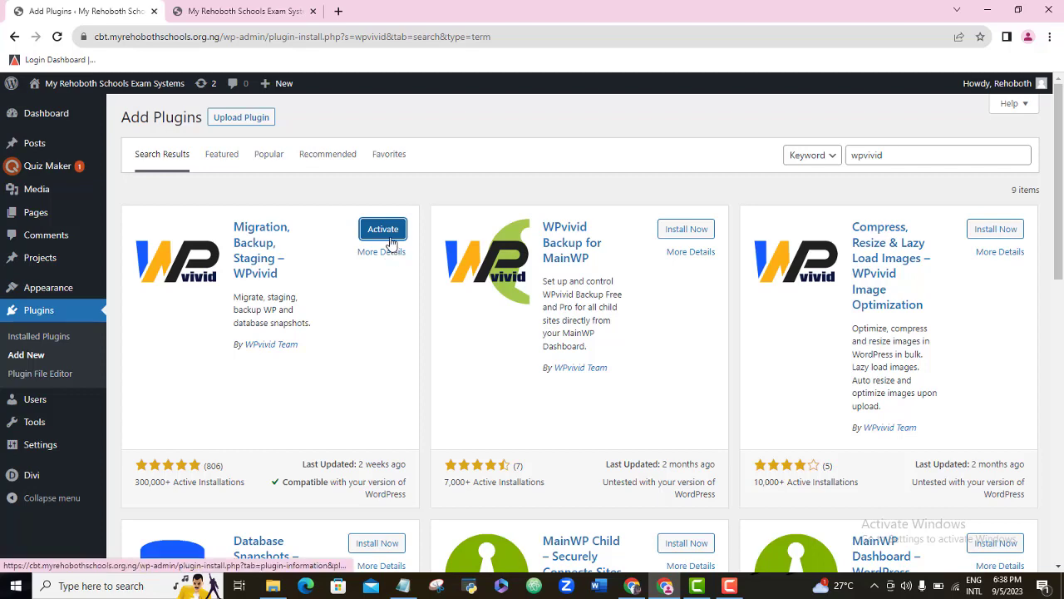
Step: Activate the WPvivid plugin and switch to the My Blog site's Chrome window
left_click(385, 232)
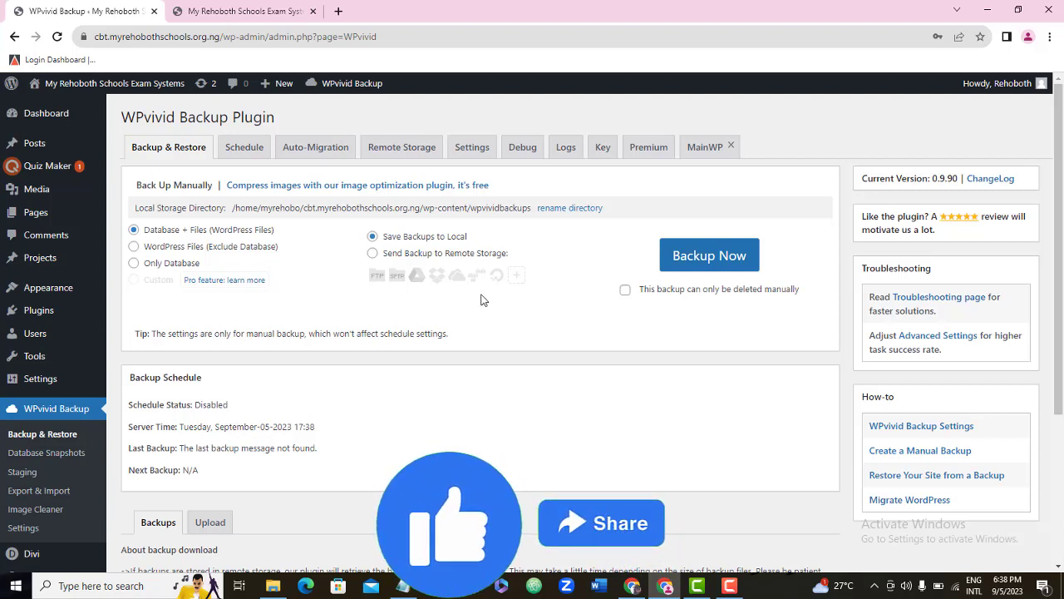
left_click(632, 586)
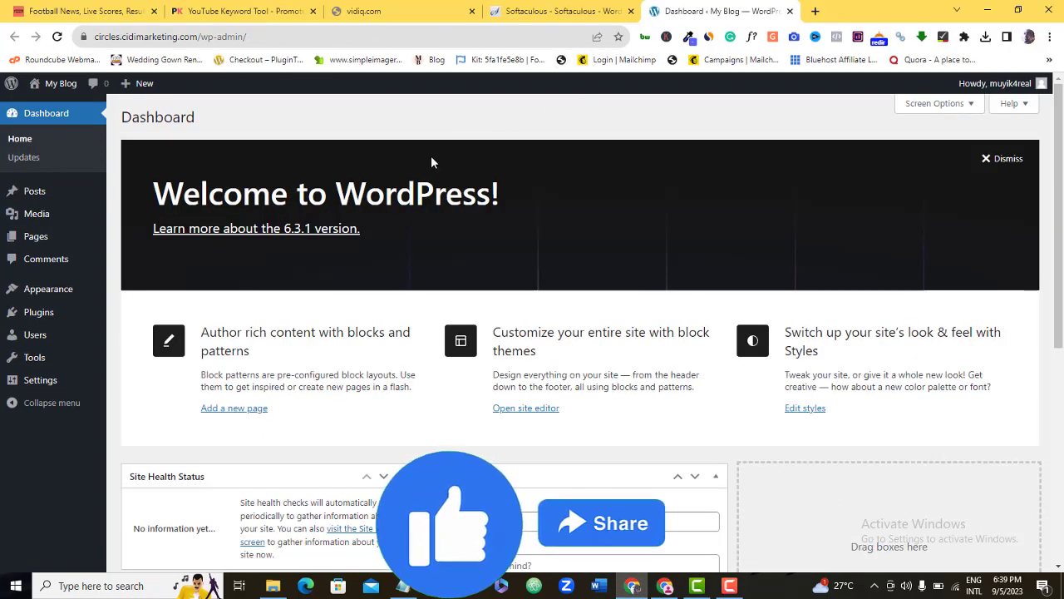
Step: Open My Blog's homepage in a new tab, scroll through it, and return to Dashboard
mouse_move(54, 84)
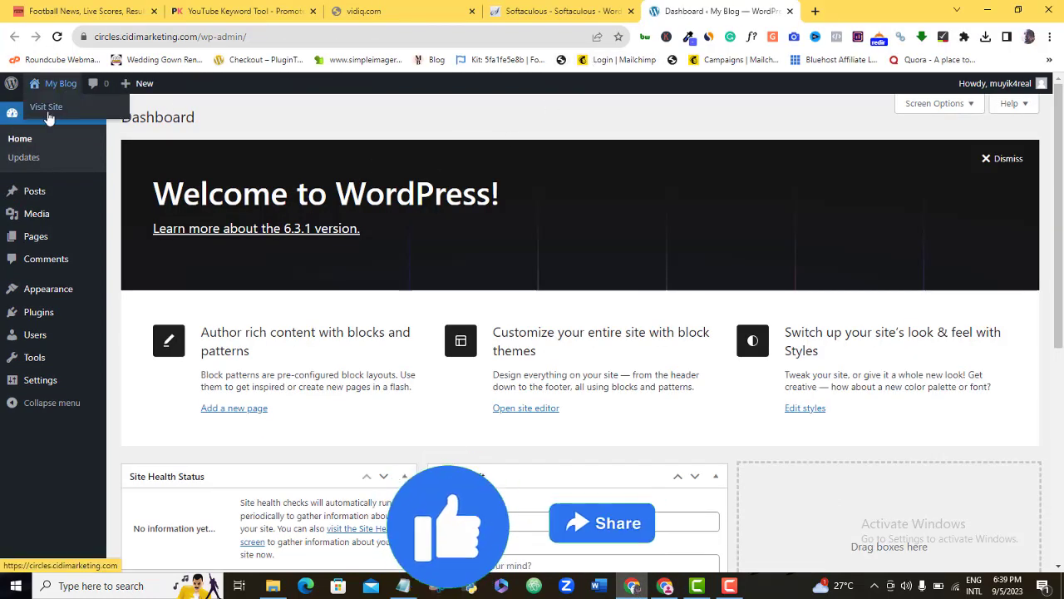
right_click(48, 111)
left_click(61, 117)
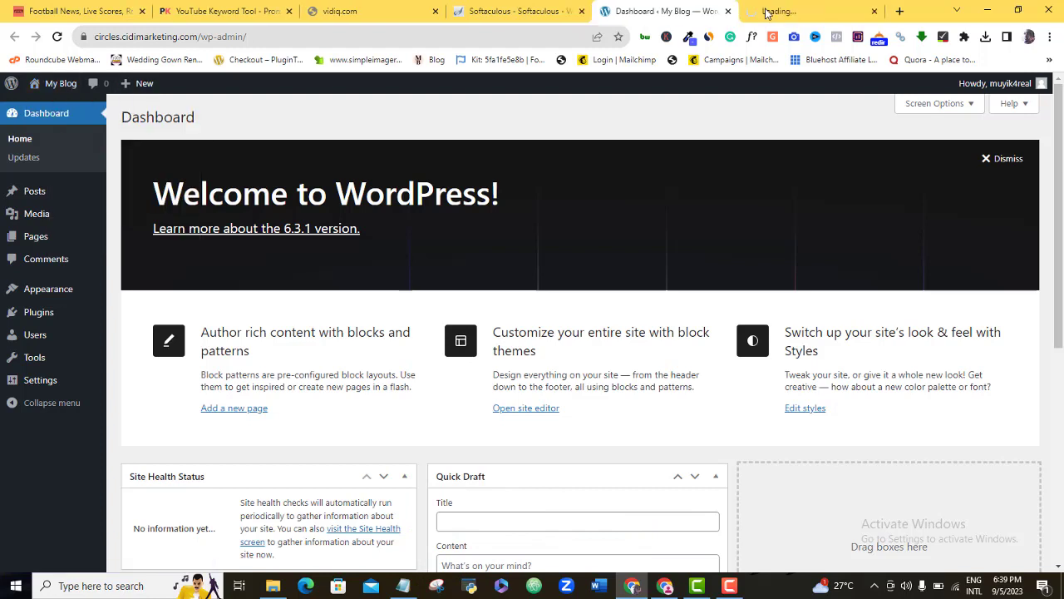
left_click(786, 15)
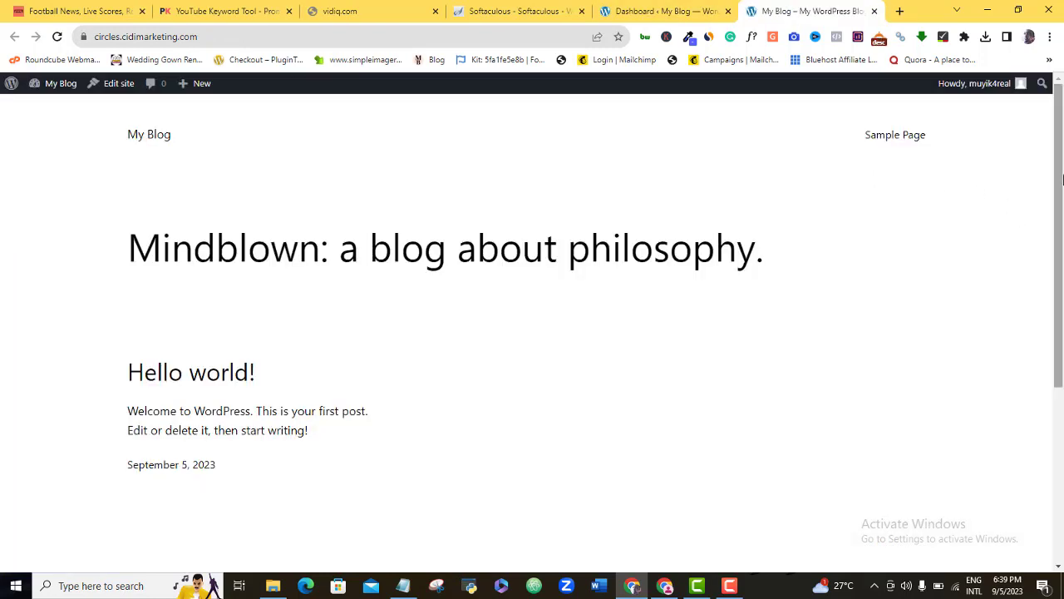
left_click_drag(1061, 178, 796, 181)
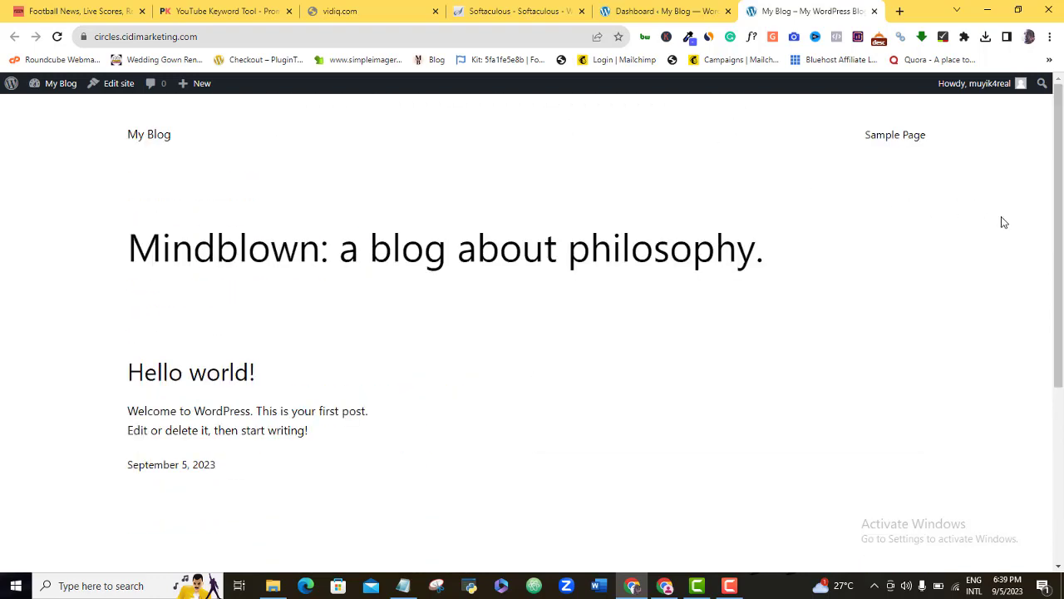
mouse_move(1057, 208)
left_mouse_down()
mouse_move(1057, 324)
mouse_move(1056, 203)
left_mouse_up()
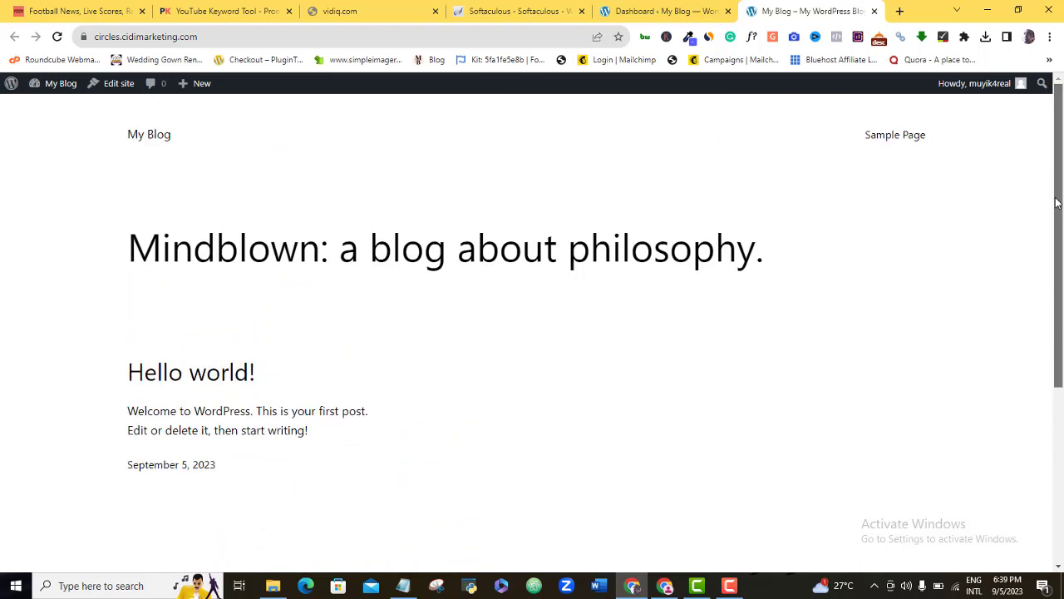
left_click(661, 10)
mouse_move(37, 312)
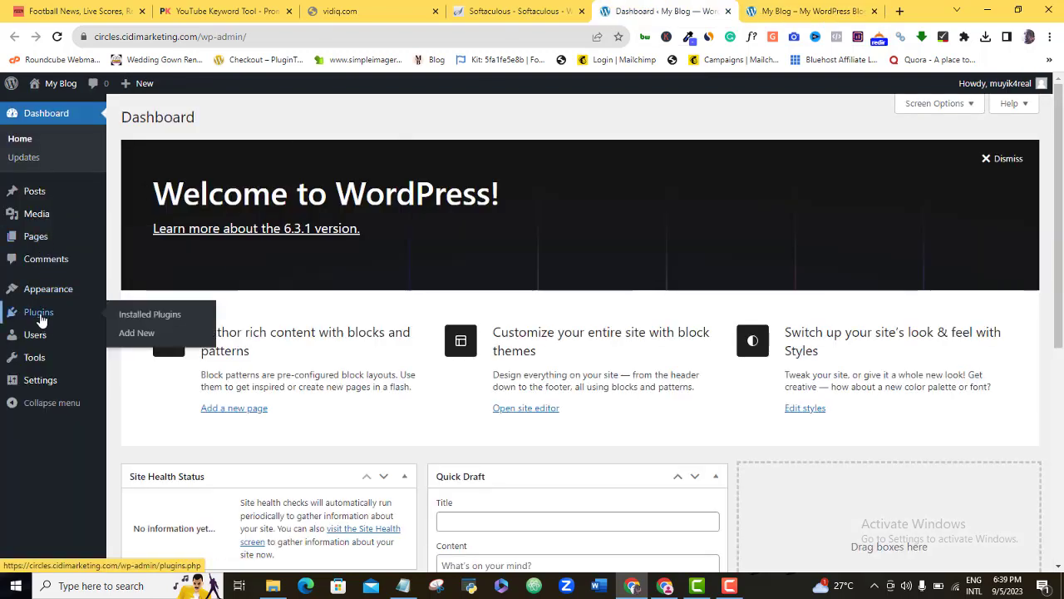
Step: On My Blog, search 'wpvivid' in Add New and install Migration, Backup, Staging – WPvivid
left_click(138, 333)
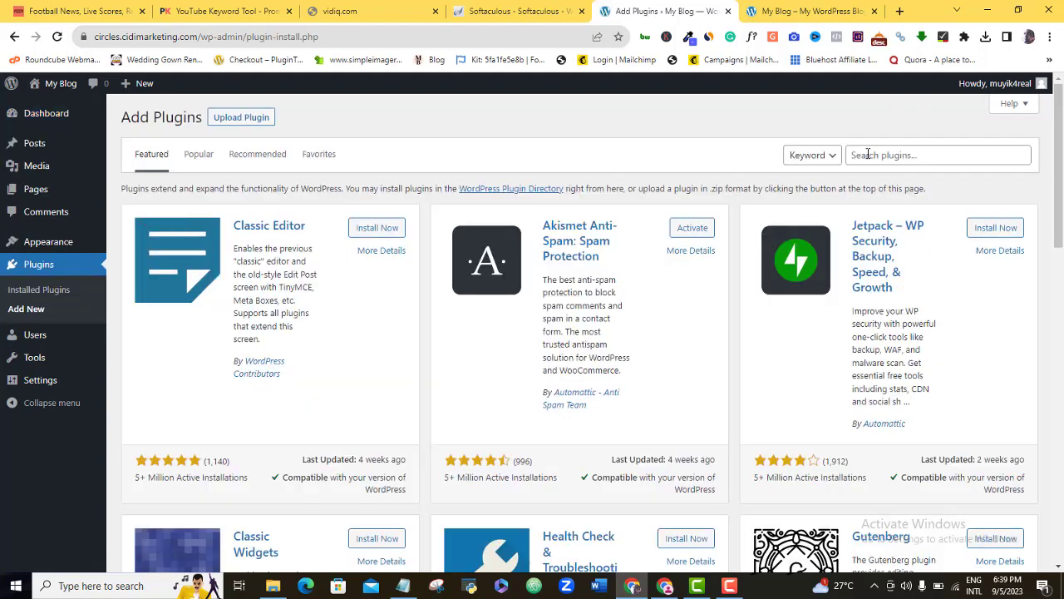
left_click(905, 153)
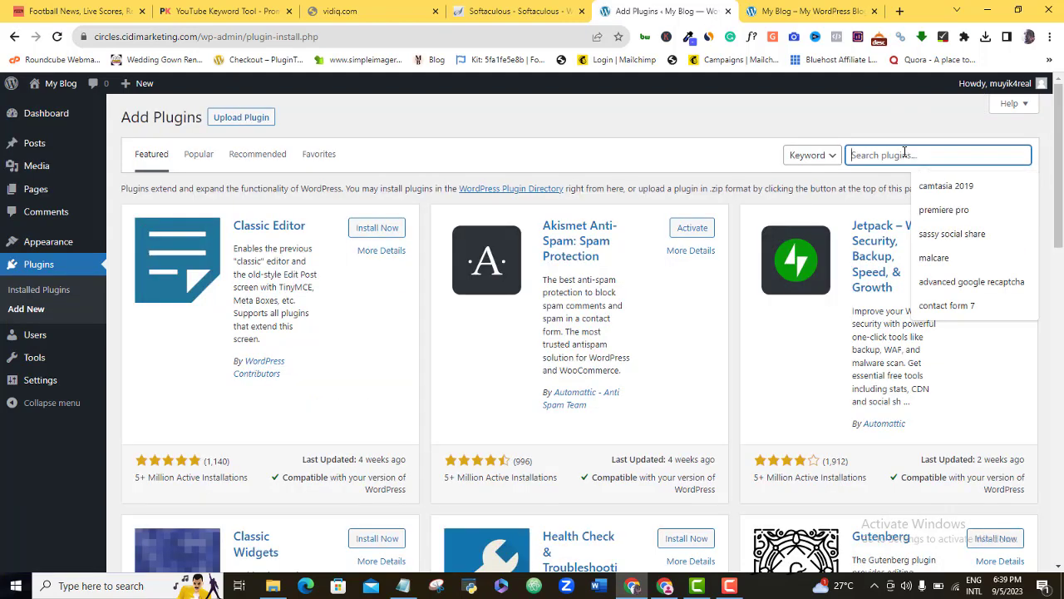
type("wpvivid")
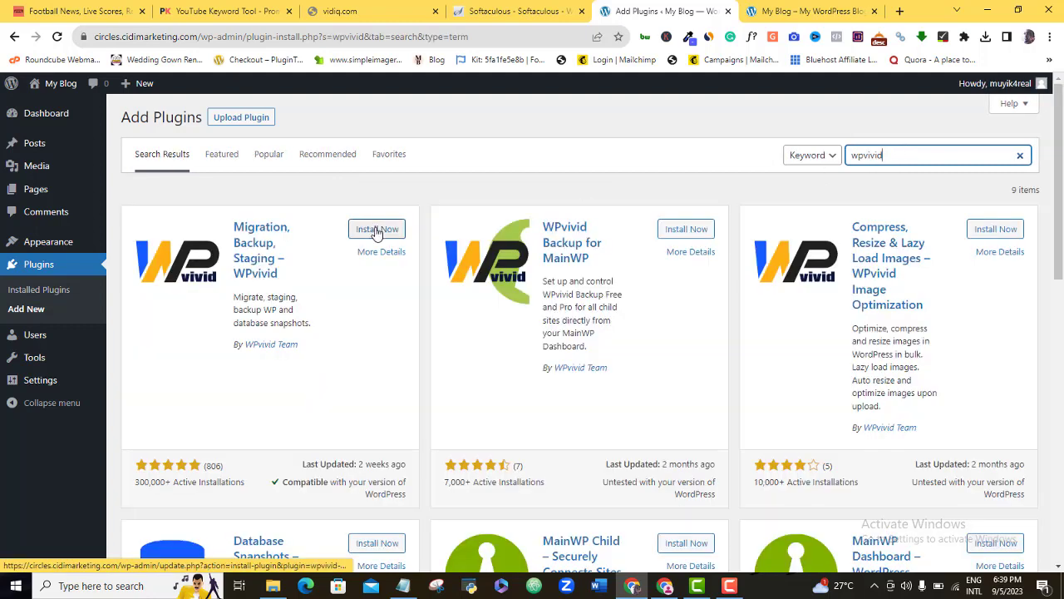
left_click(376, 229)
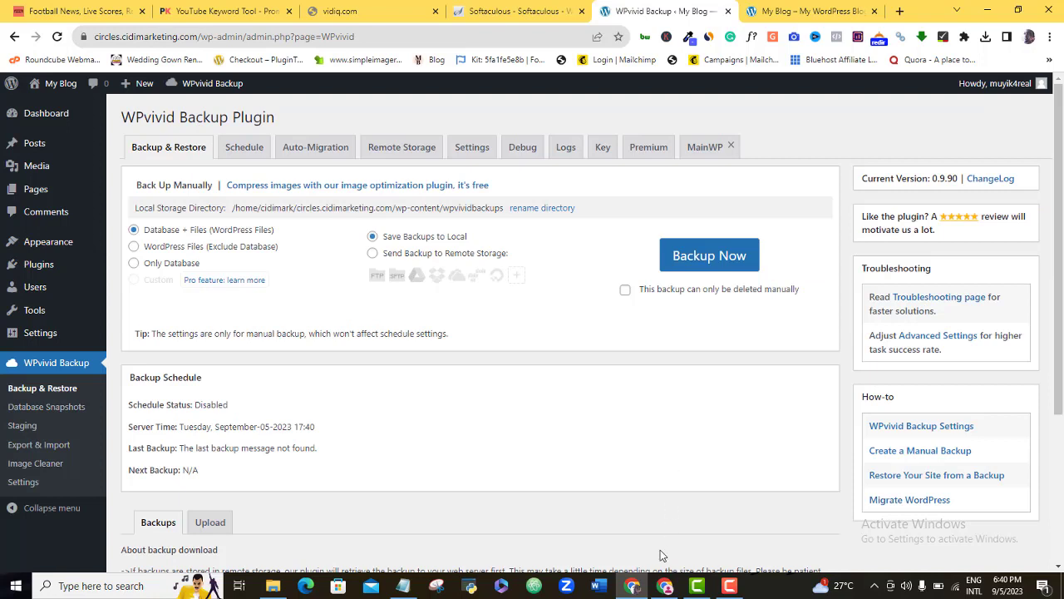
Step: Switch to the Rehoboth exam site's window showing its WPvivid Backup page
left_click(666, 589)
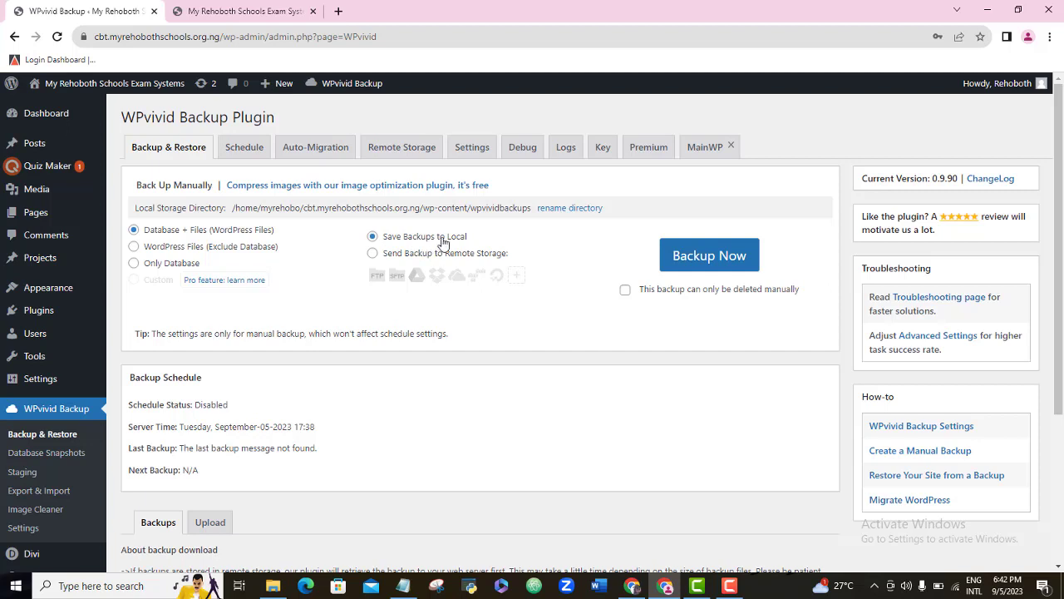
Step: Run a Database + Files backup saved to Local and let it finish
left_click(722, 260)
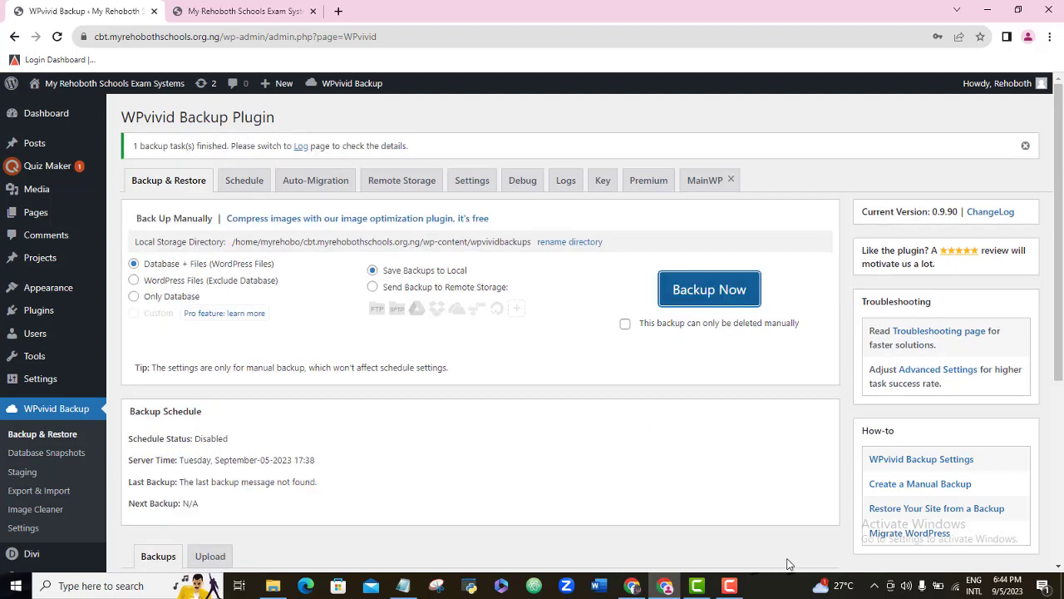
left_click(729, 586)
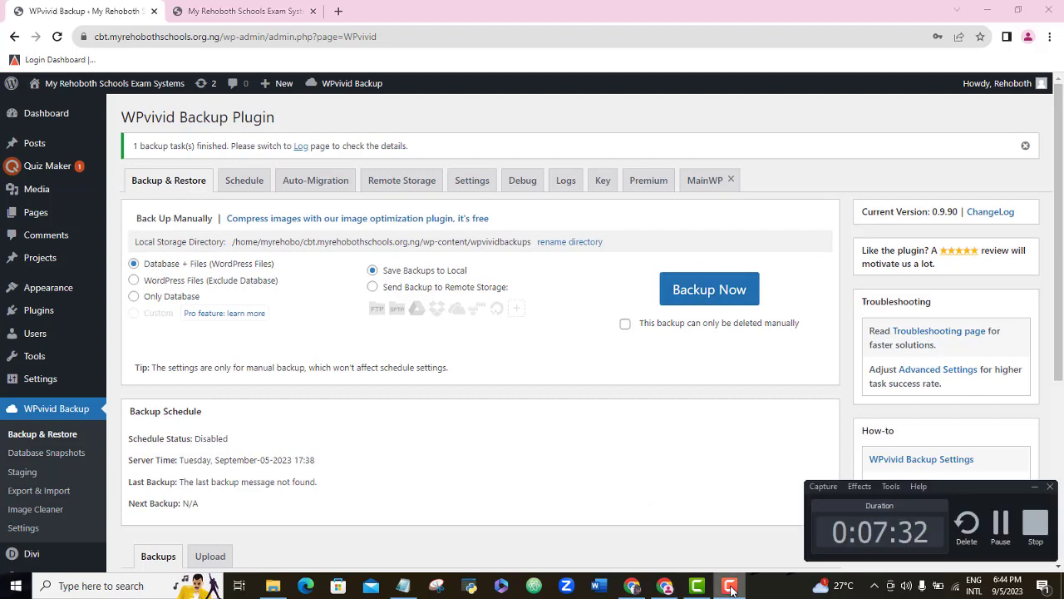
left_click(731, 588)
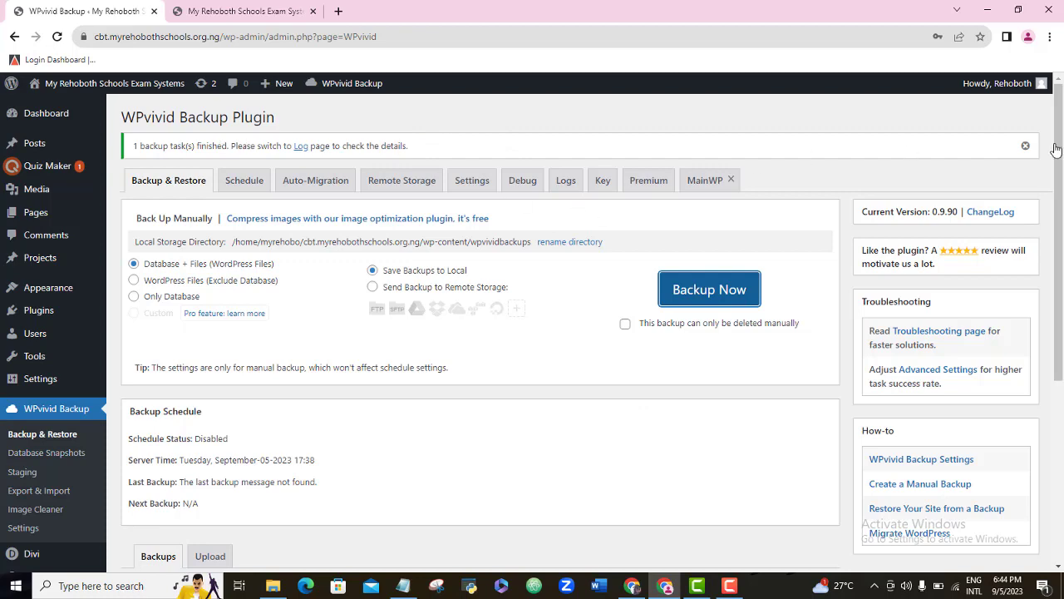
Step: Download the Sep-05-2023 17:42 backup_all zip (85.49 MB) and check its download progress
left_click_drag(1059, 153, 1061, 183)
scroll(1061, 183, "down", 3)
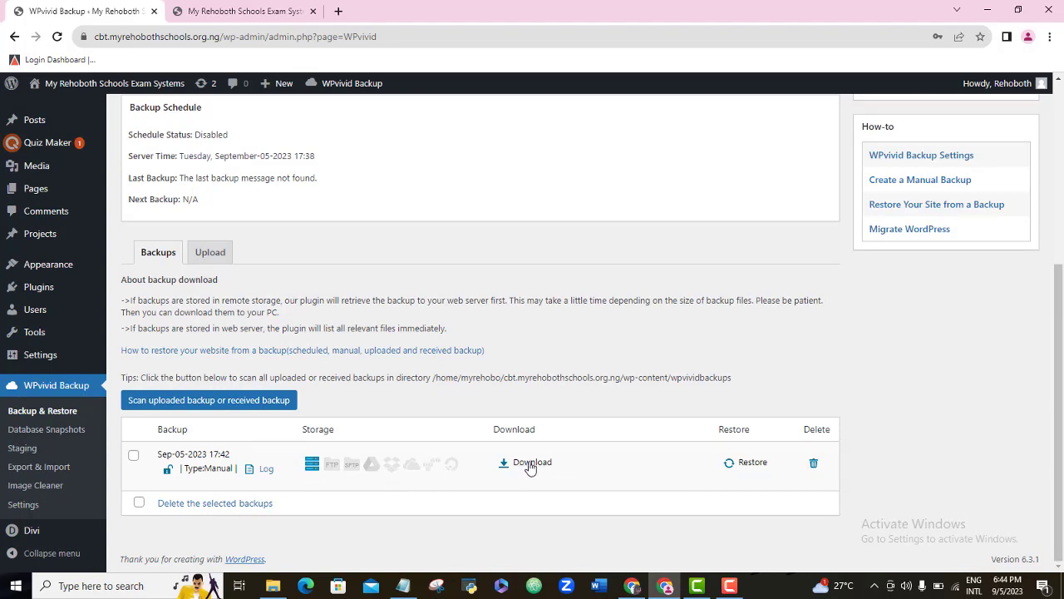
left_click(529, 466)
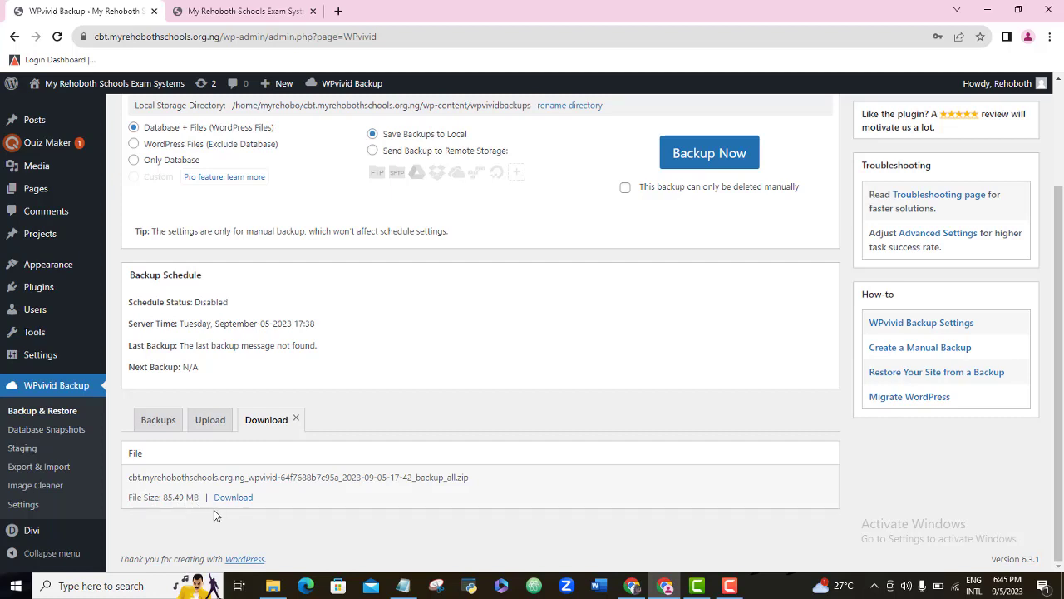
left_click(234, 499)
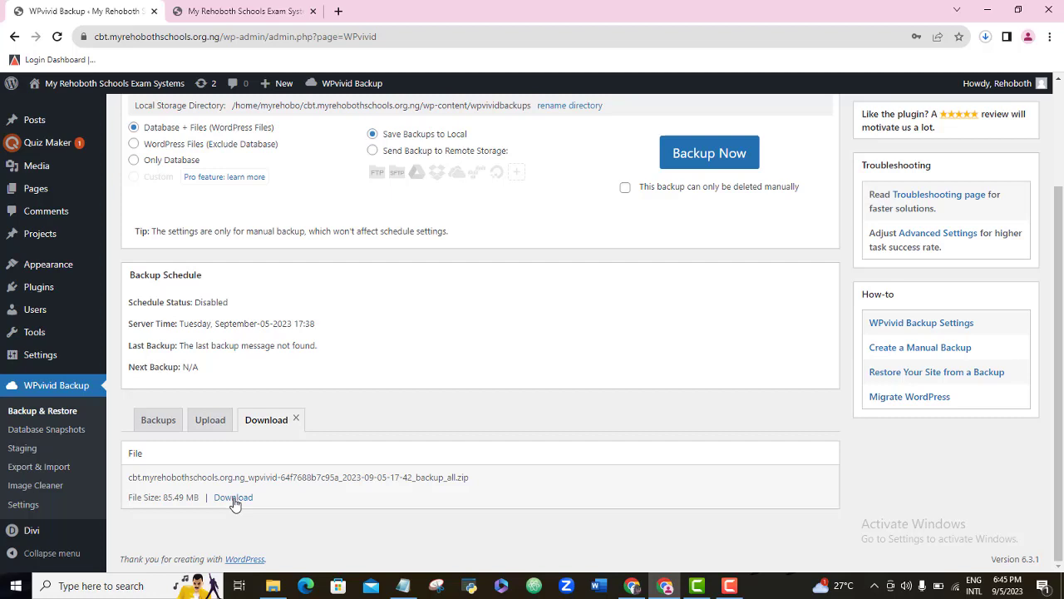
left_click(985, 36)
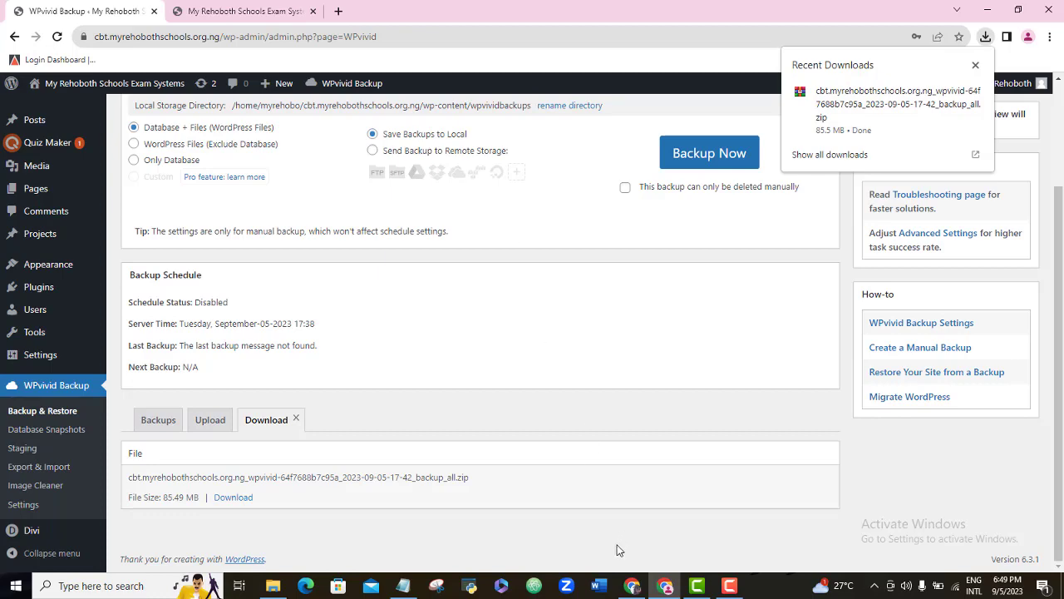
Step: Switch to My Blog's window and open WPvivid's Upload tab below the backup schedule
left_click(632, 586)
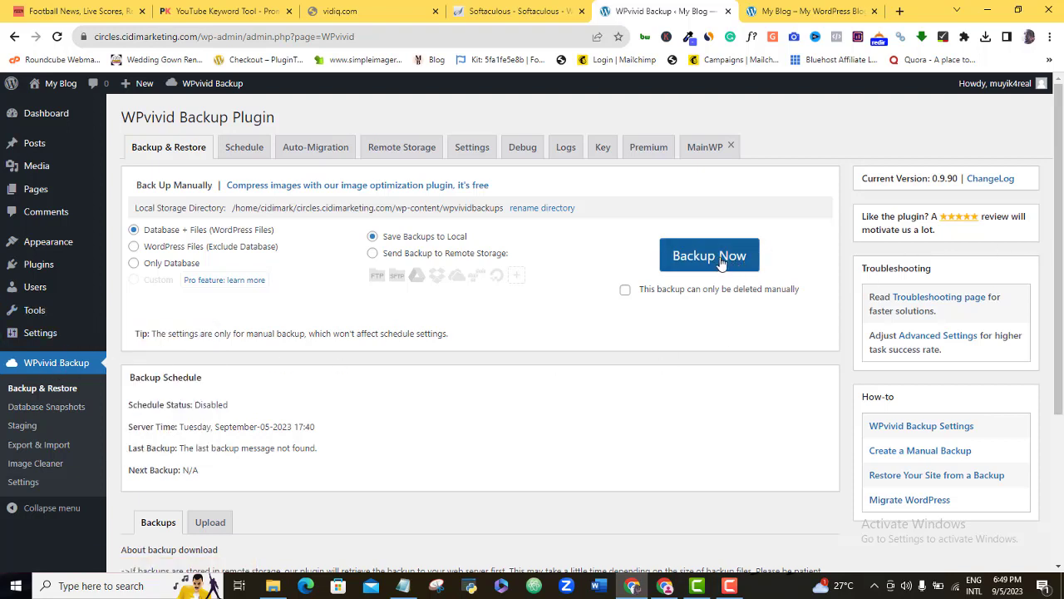
left_click_drag(1061, 198, 1062, 357)
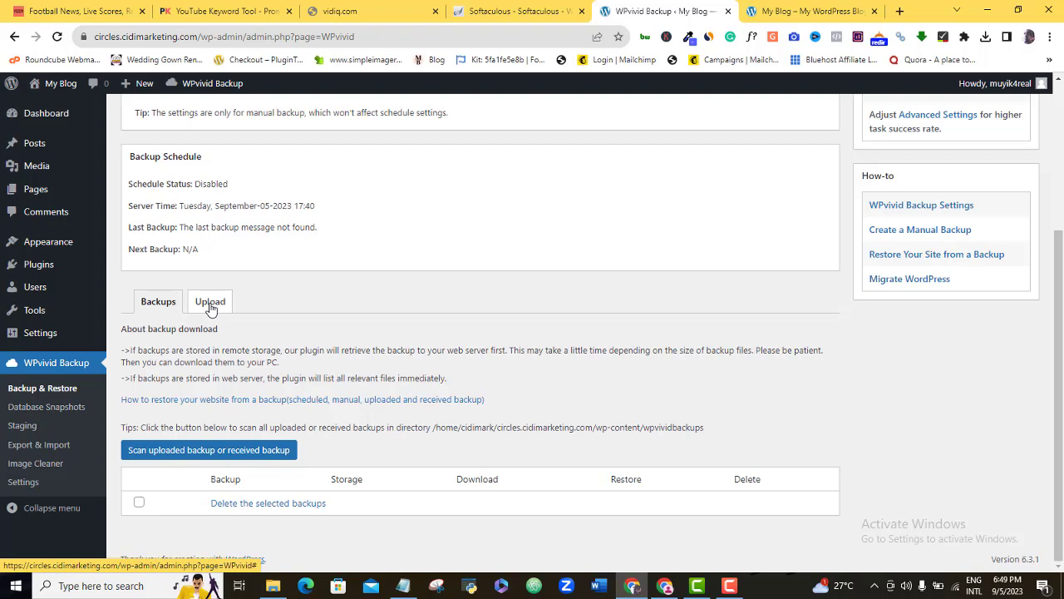
left_click(210, 306)
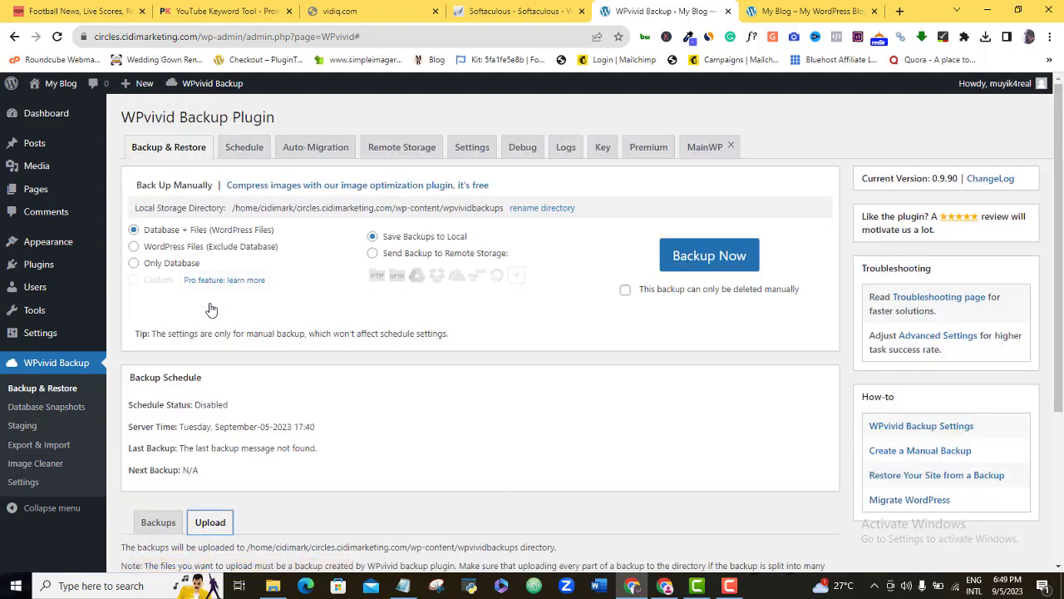
scroll(212, 309, "down", 3)
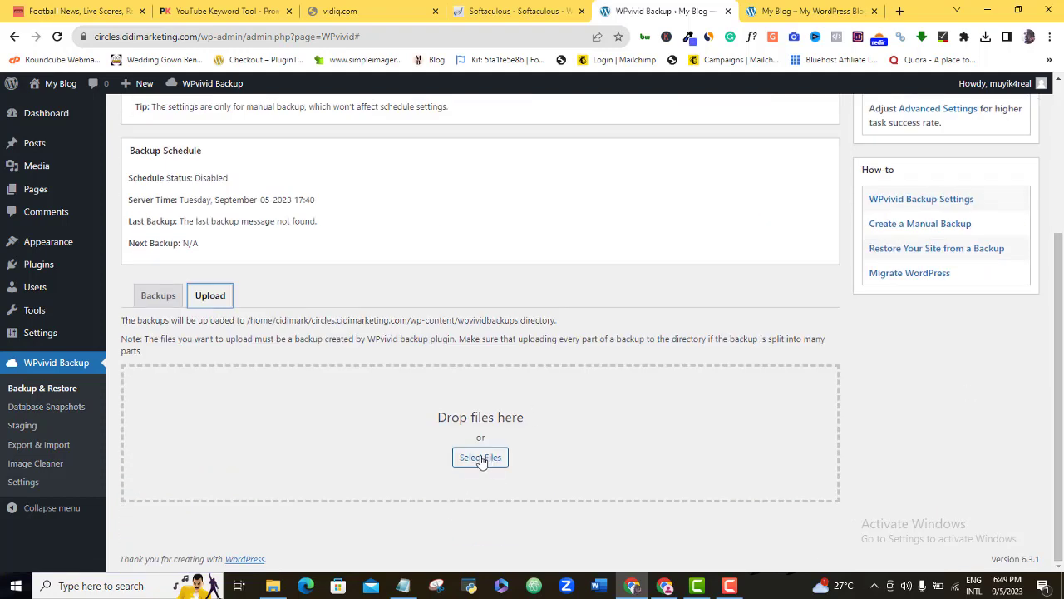
Step: Select the exam site's backup_all.zip from Downloads and upload it to My Blog's WPvivid
left_click(481, 458)
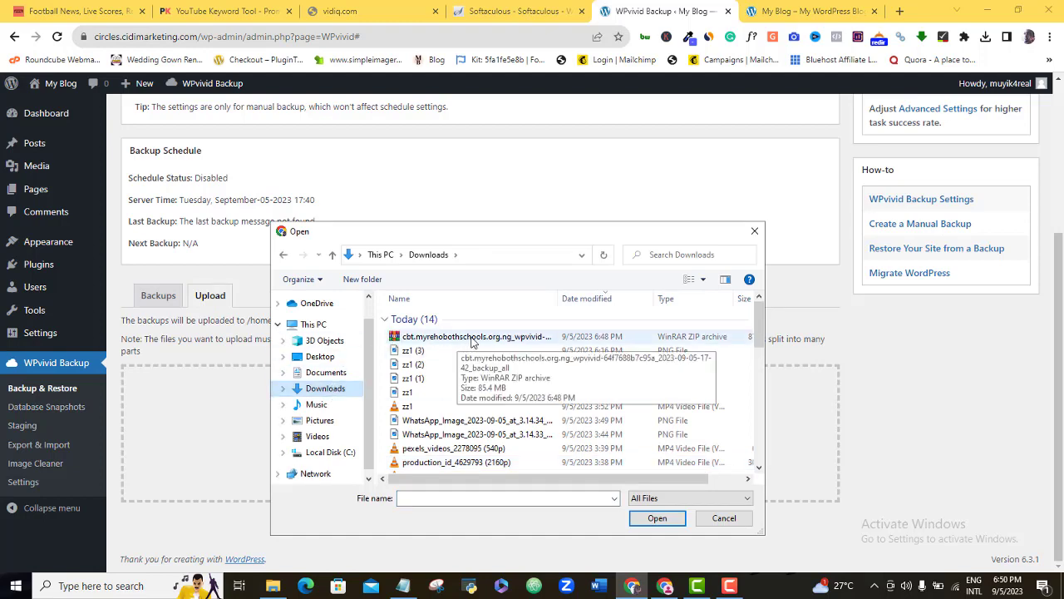
double_click(471, 338)
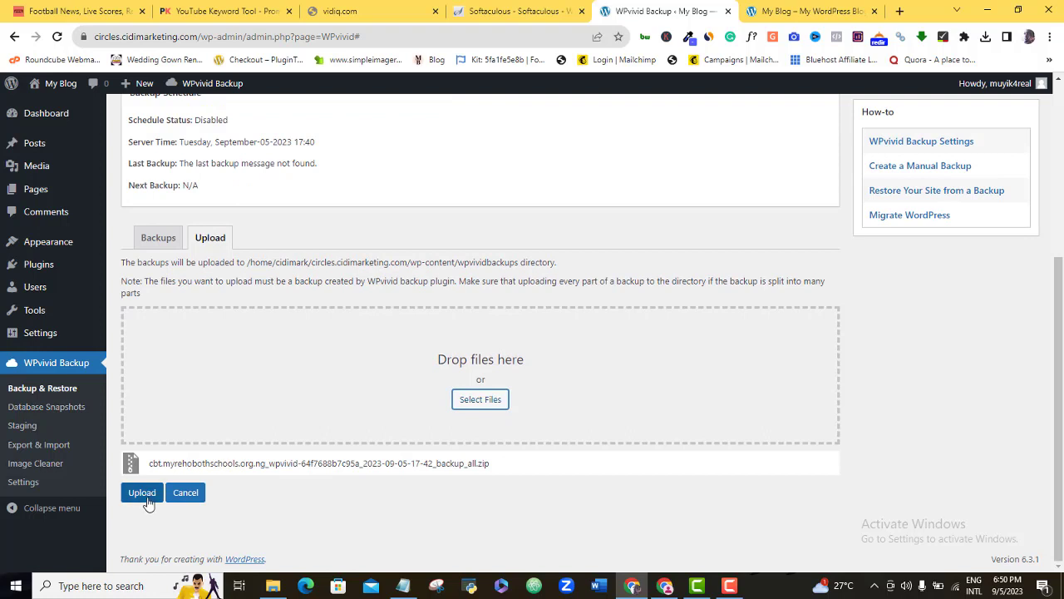
left_click(143, 494)
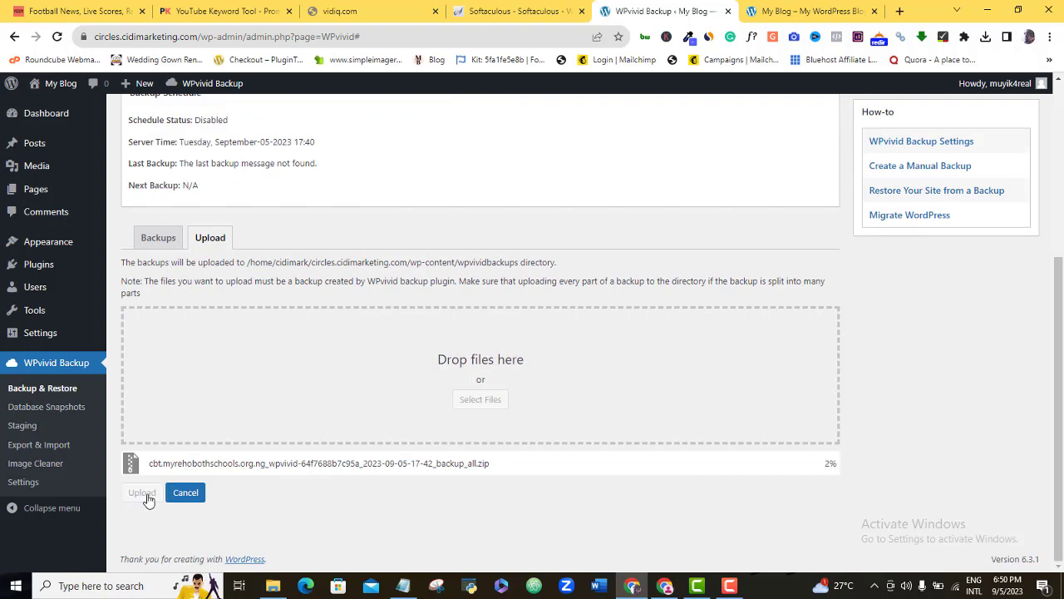
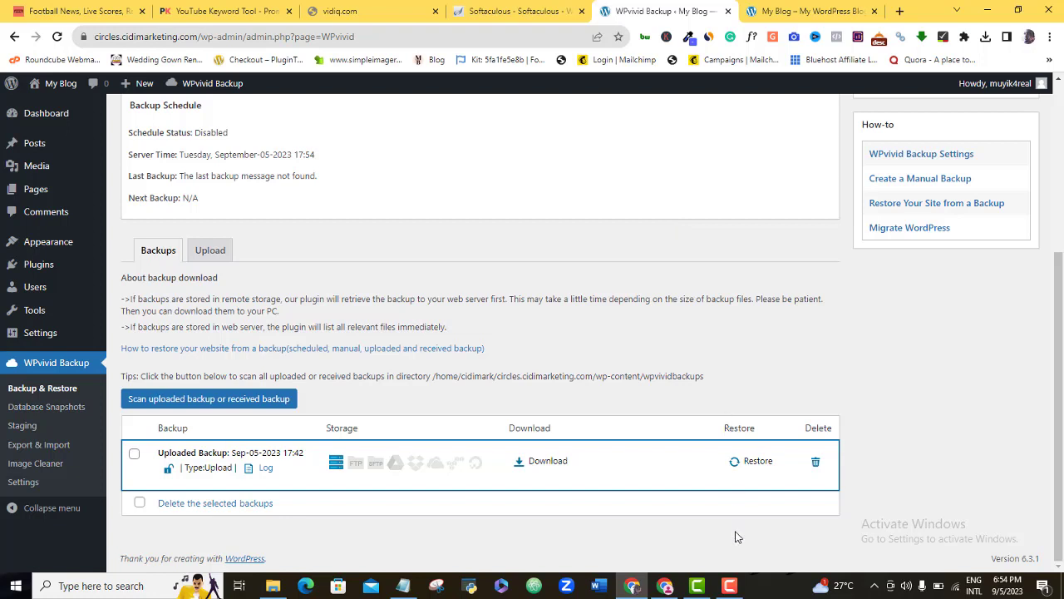
Step: Return to the new domain's Backups list and open Restore for the Sep-05-2023 17:42 backup
left_click(665, 585)
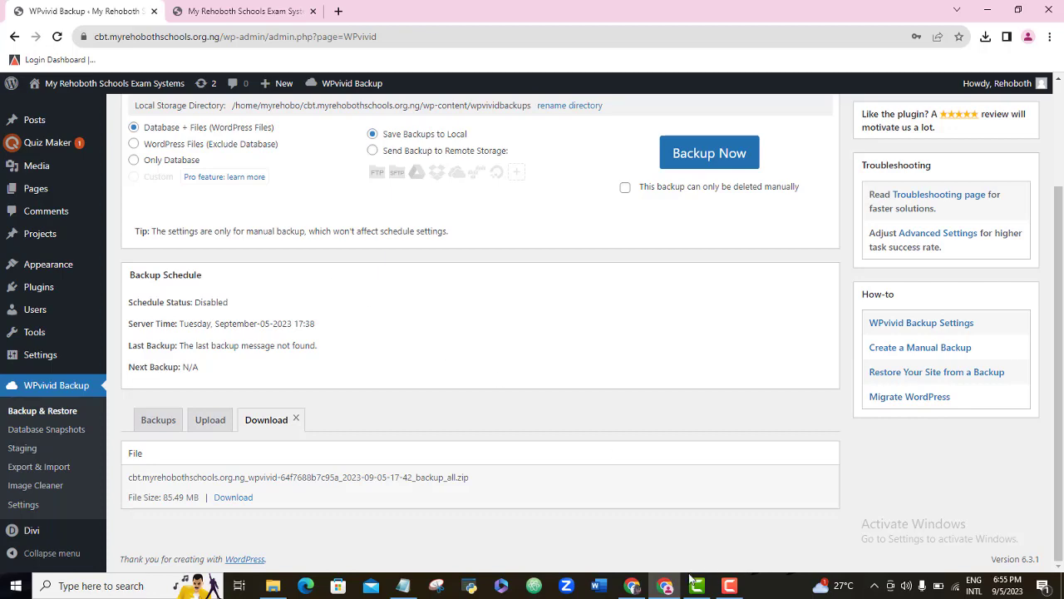
left_click(631, 587)
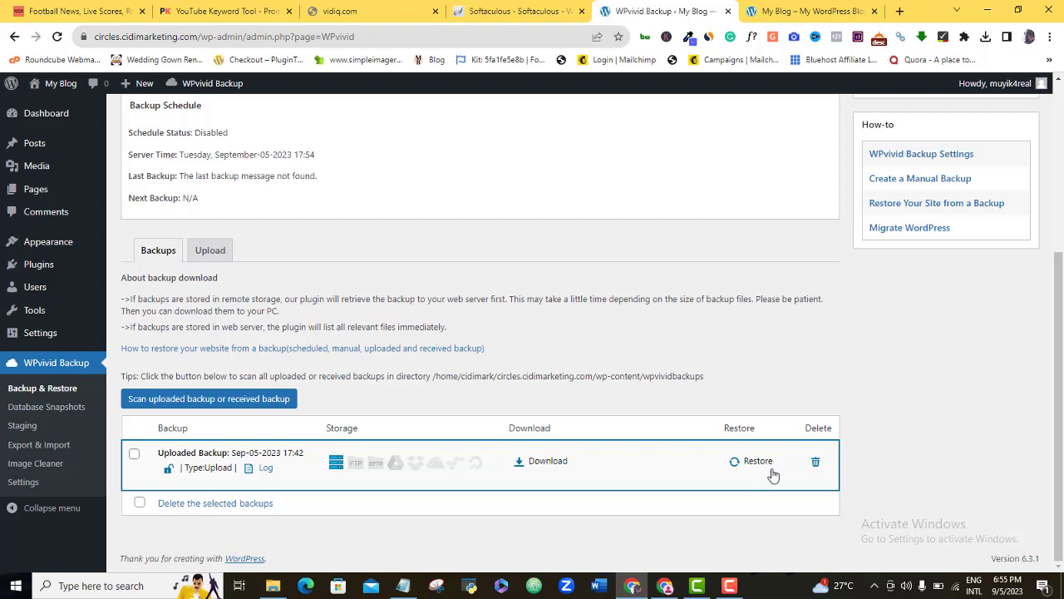
left_click(757, 462)
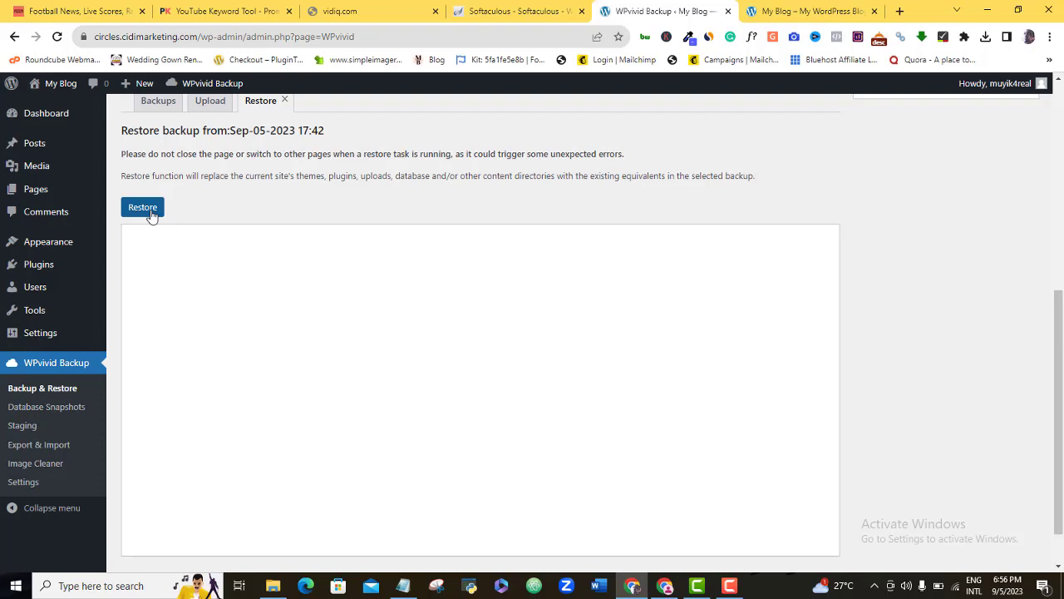
Step: Run and confirm the restore of the uploaded backup, then dismiss the 100% completed alert
left_click(147, 214)
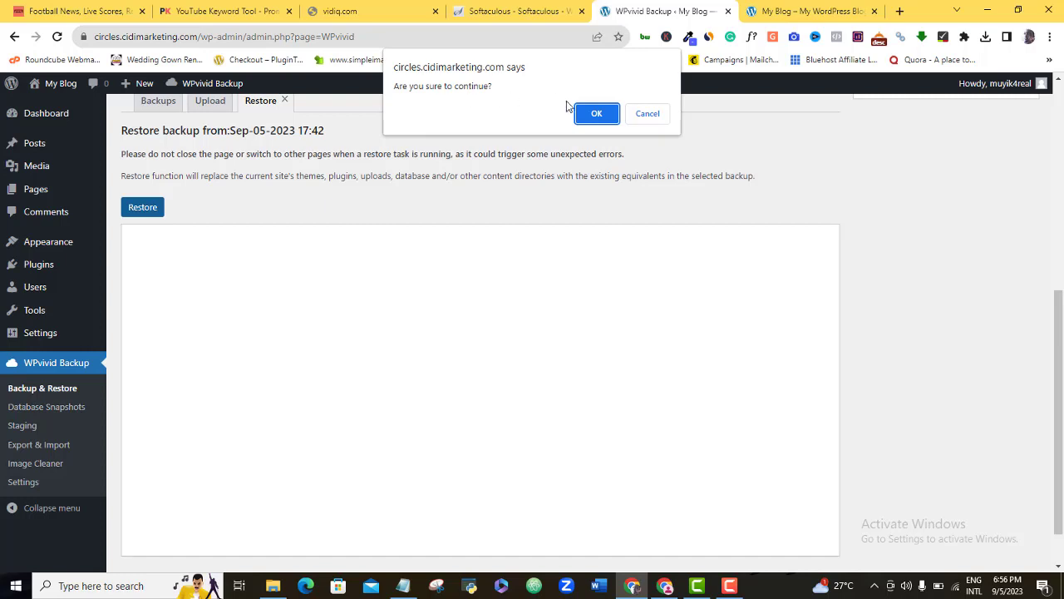
left_click(595, 114)
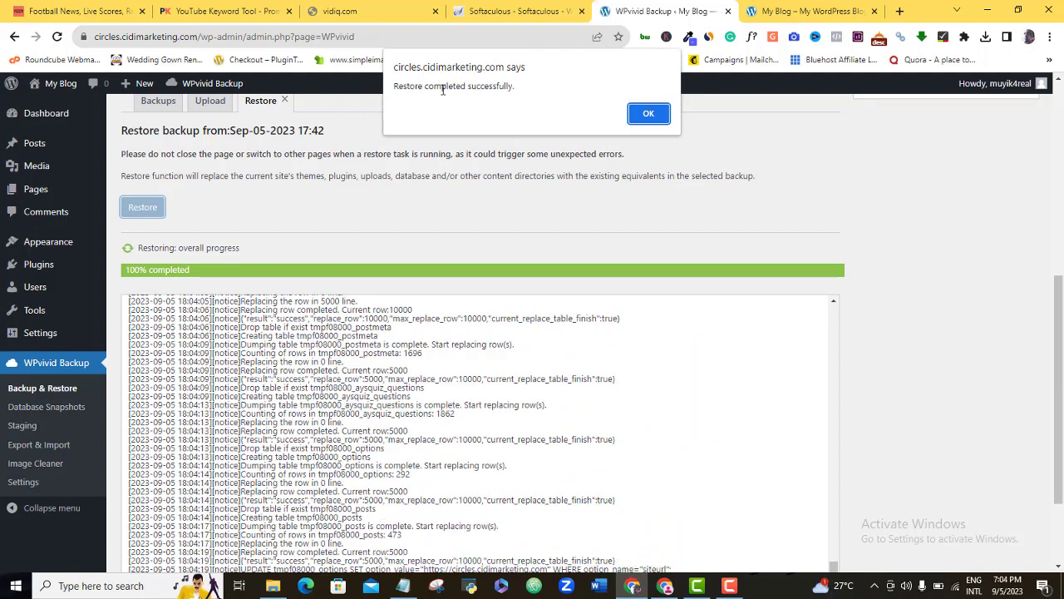
left_click(656, 118)
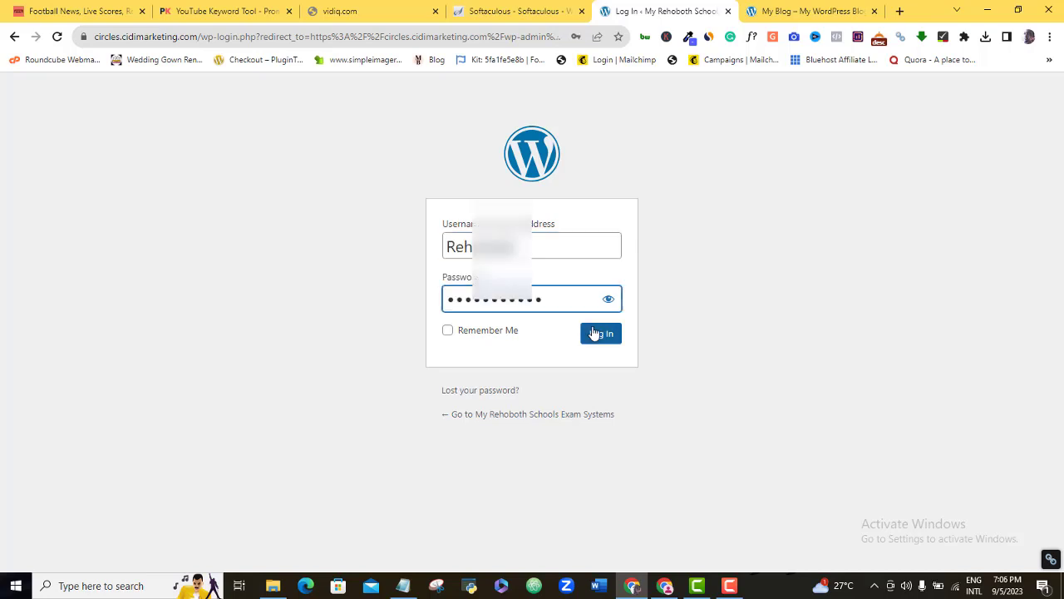
Step: Log in to the restored site, decline saving the password, and reload the front-page tab
left_click(594, 335)
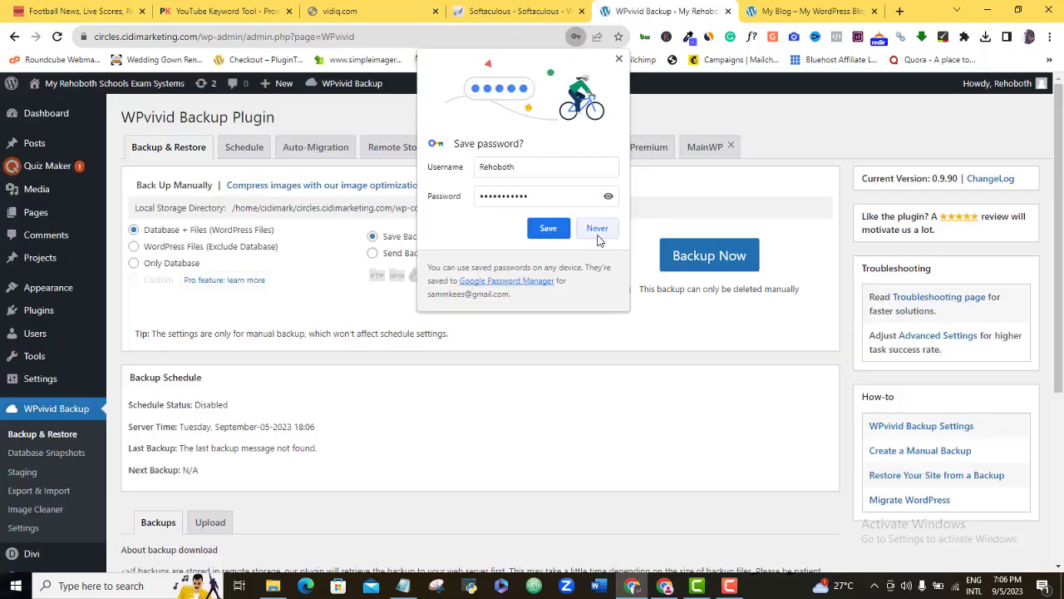
left_click(598, 230)
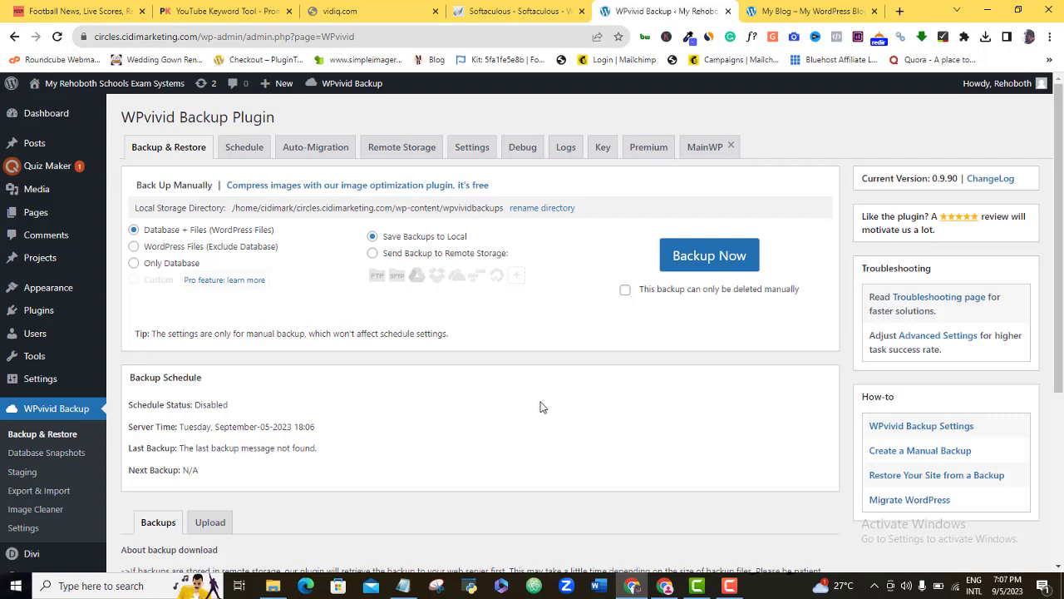
mouse_move(71, 87)
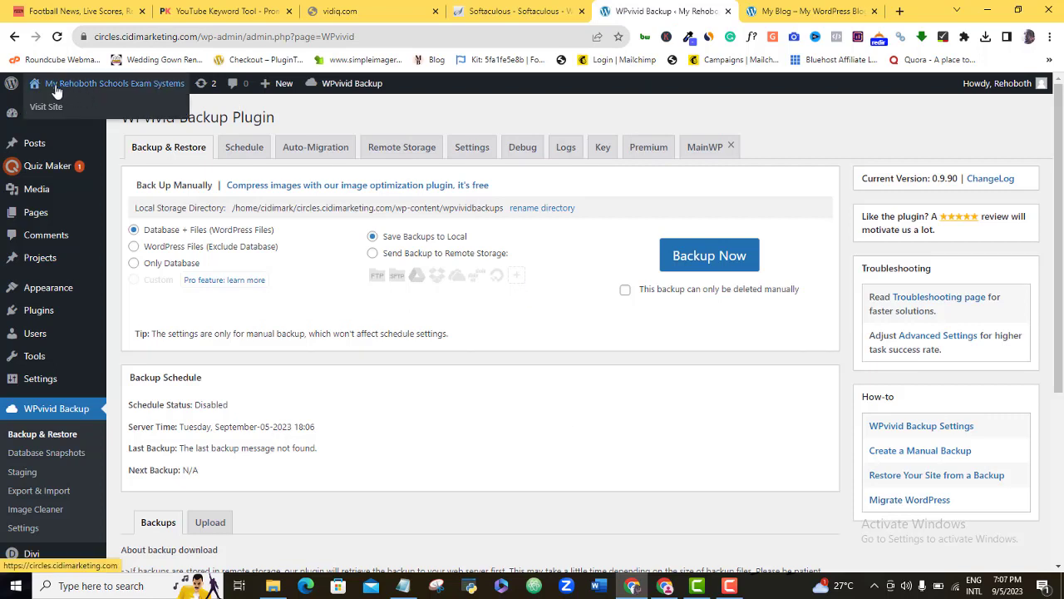
left_click(786, 10)
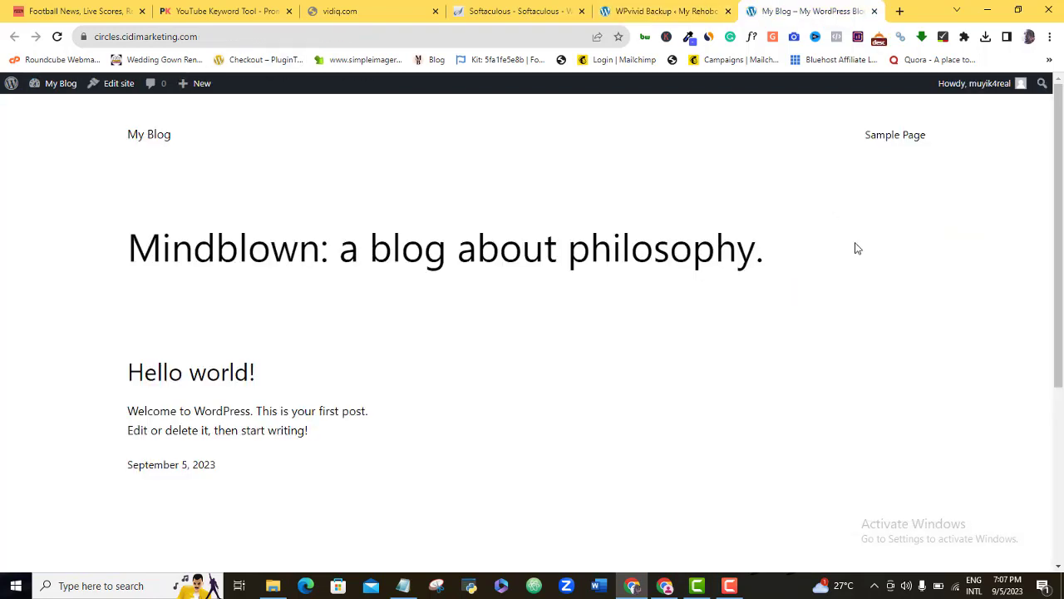
left_click(58, 38)
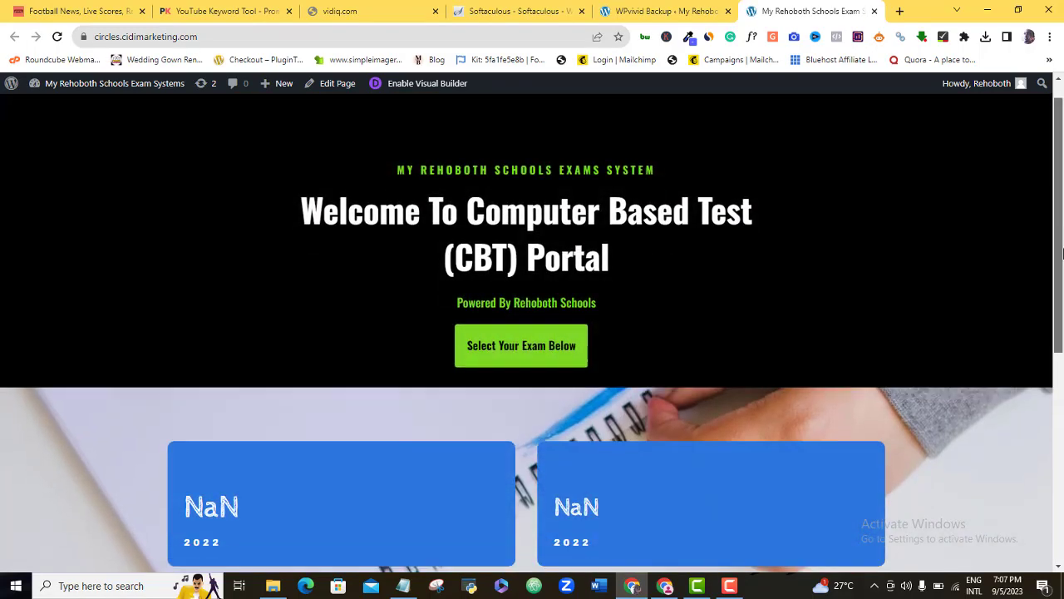
Step: Scroll through the restored CBT Portal homepage, then go back to the admin tab
left_click_drag(1062, 253, 1061, 171)
scroll(1061, 170, "down", 1)
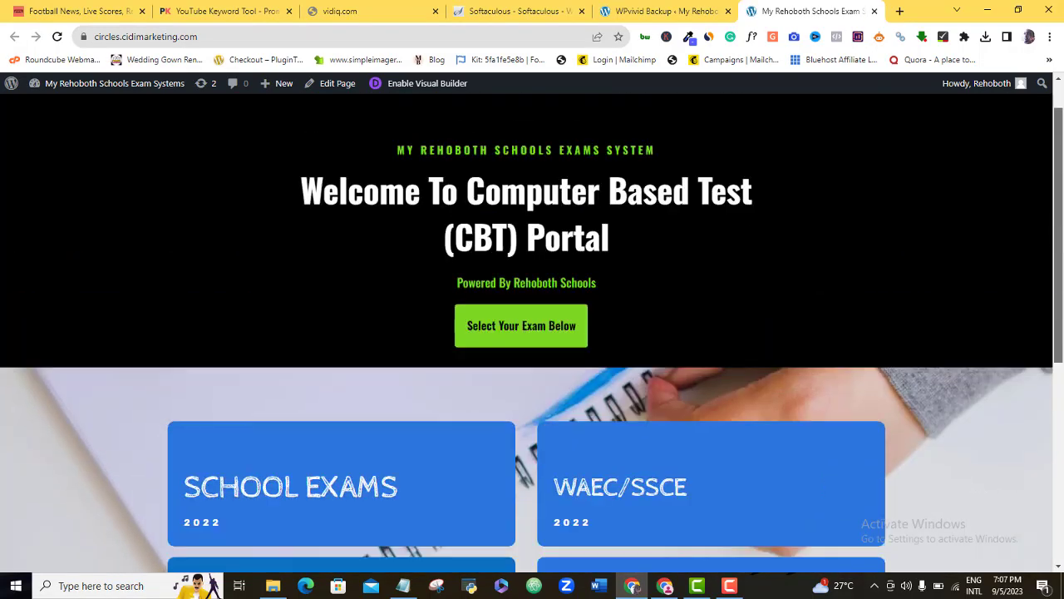
scroll(1061, 166, "up", 1)
scroll(1060, 162, "down", 1)
scroll(1059, 153, "up", 1)
scroll(1059, 154, "up", 1)
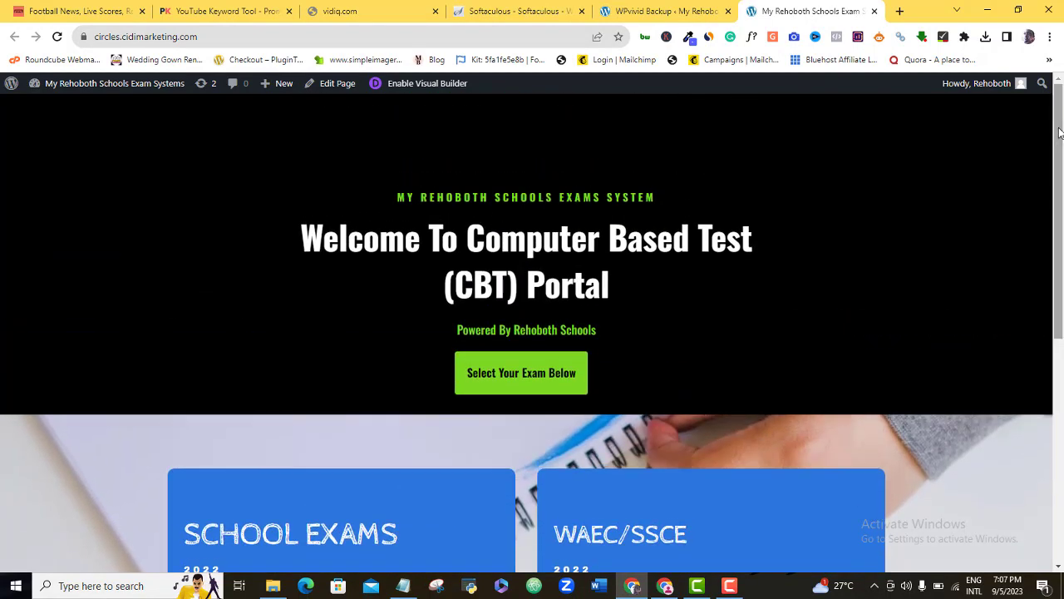
left_click(681, 8)
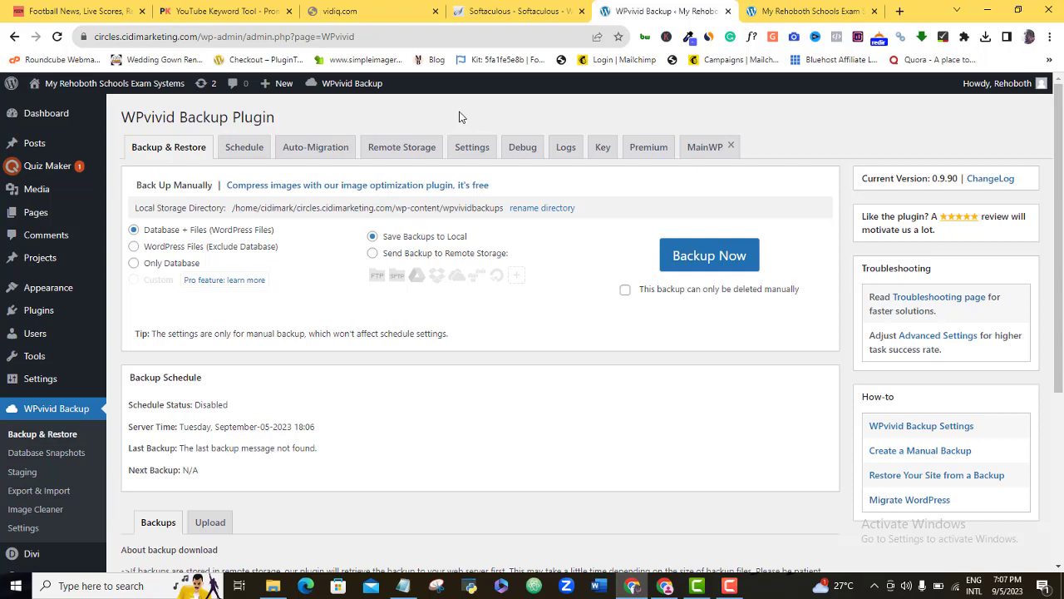
Step: Start a new user with username 'rehoereal' and fill in its e-mail address
mouse_move(41, 340)
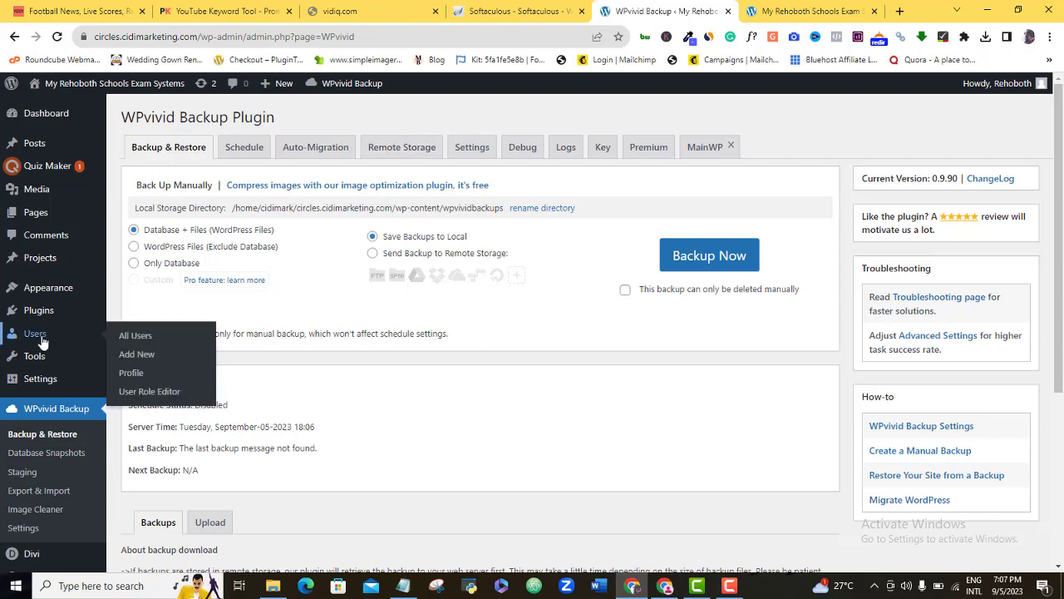
left_click(135, 337)
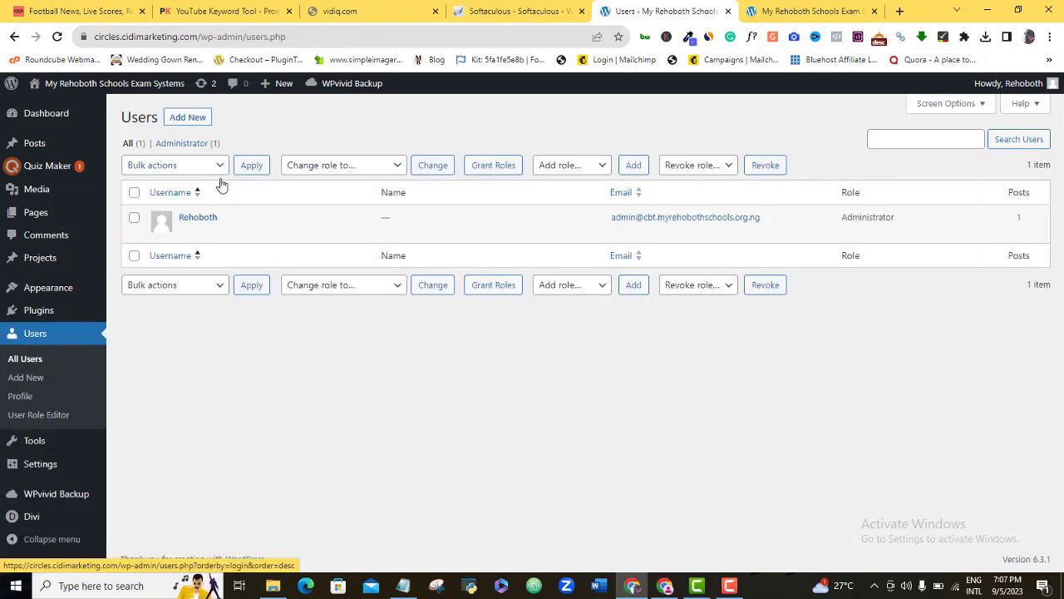
left_click(193, 121)
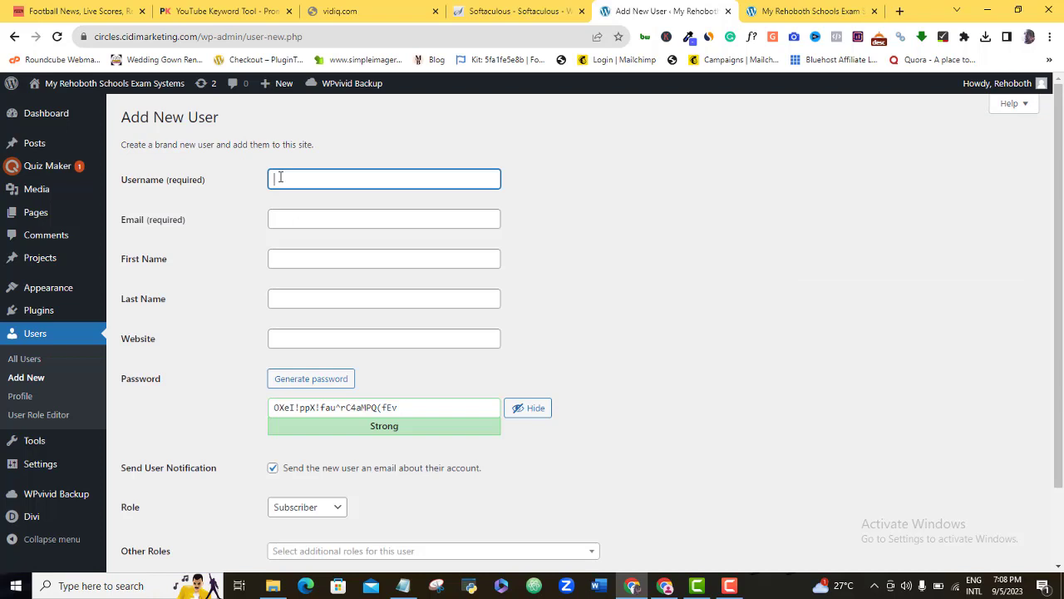
type("reho")
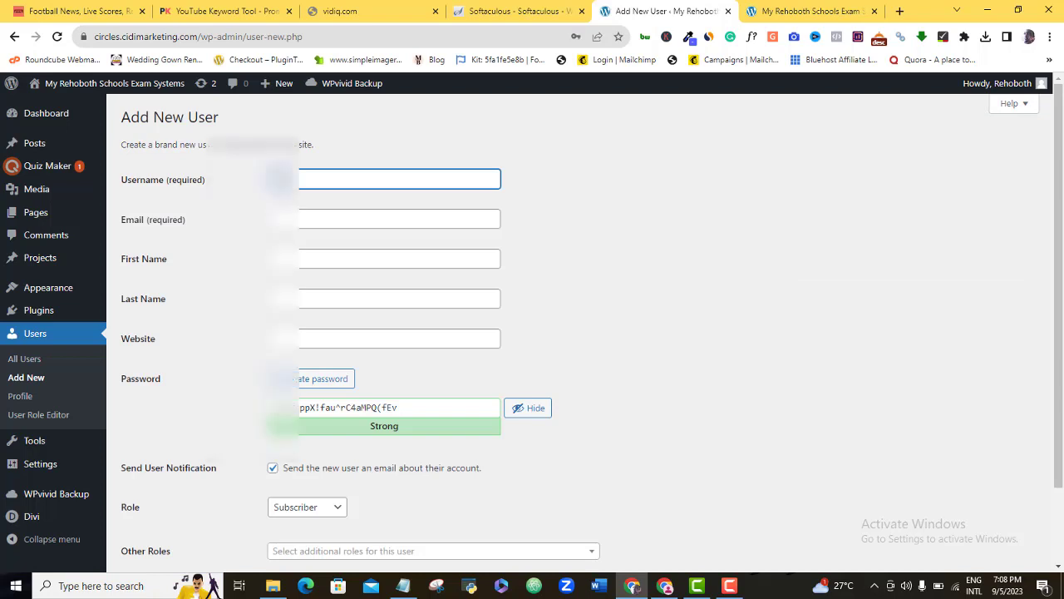
type("ereal")
left_click(305, 220)
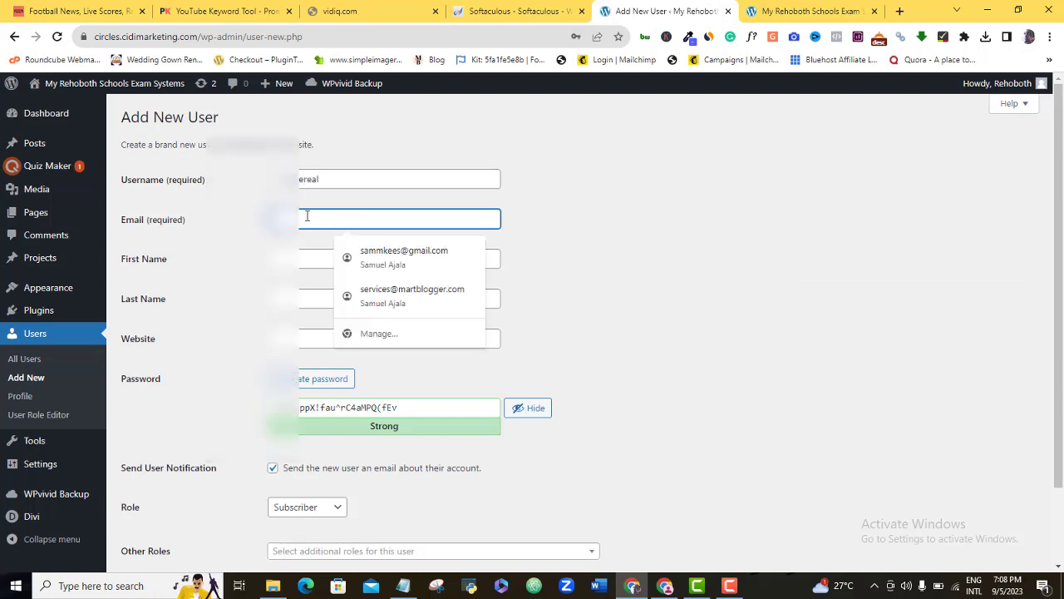
left_click(389, 266)
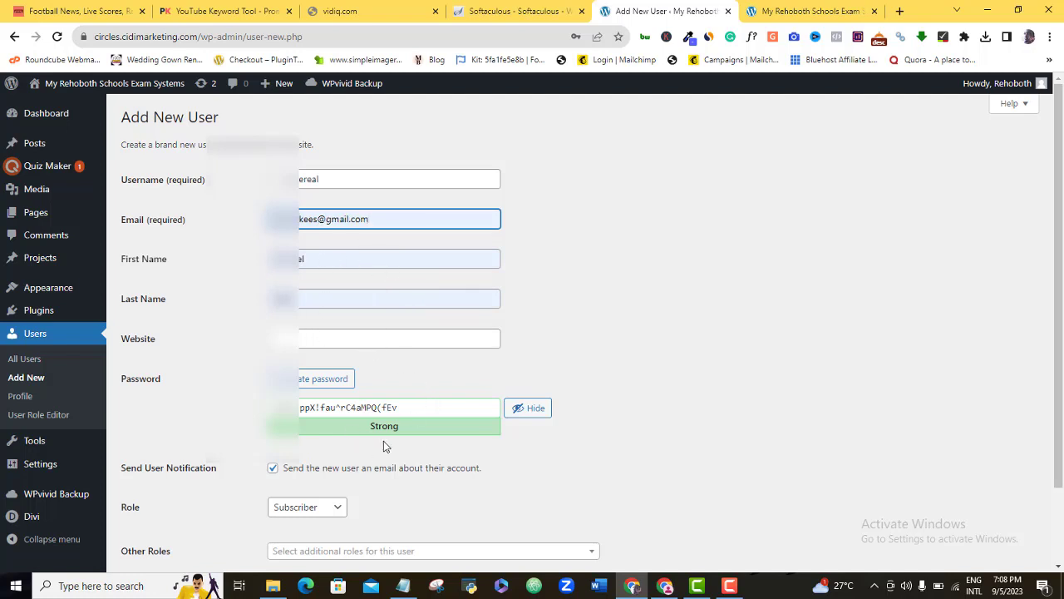
Step: Replace the generated password with a confirmed weak one, set role Administrator, and add the user
left_click_drag(428, 406, 287, 407)
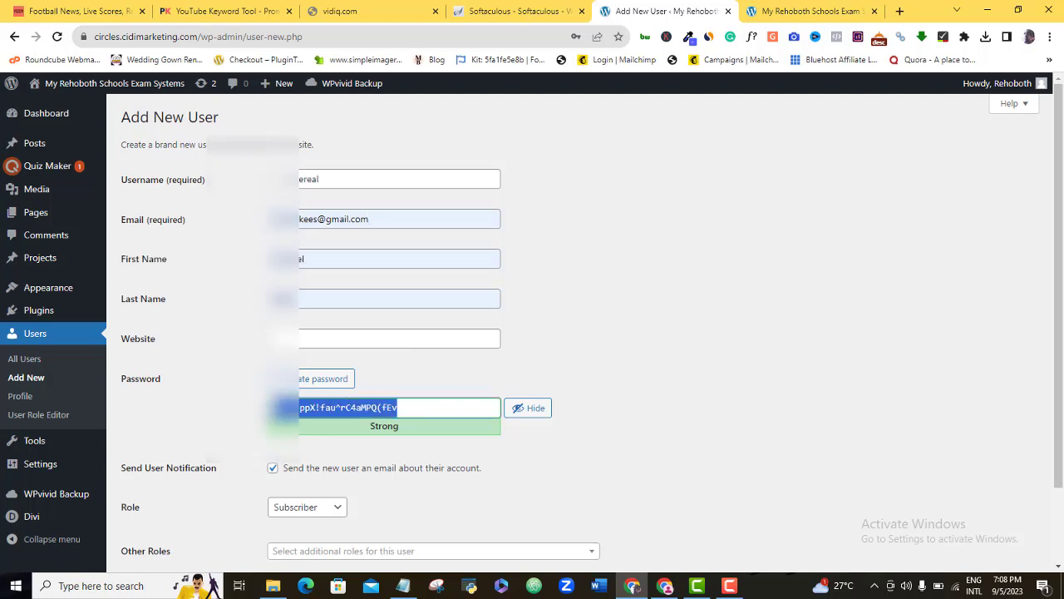
key("BackSpace")
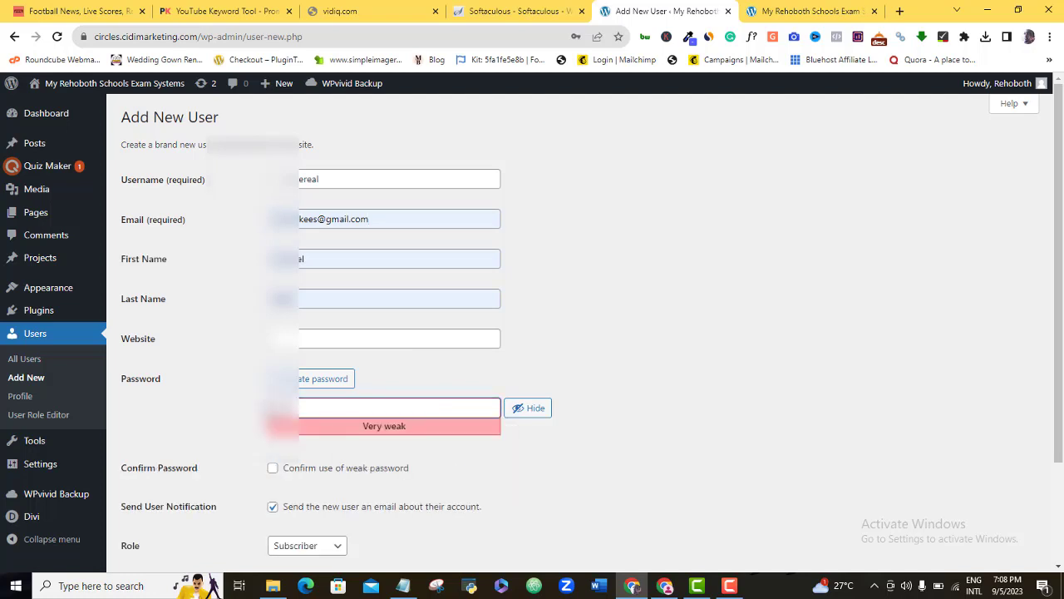
left_click(272, 468)
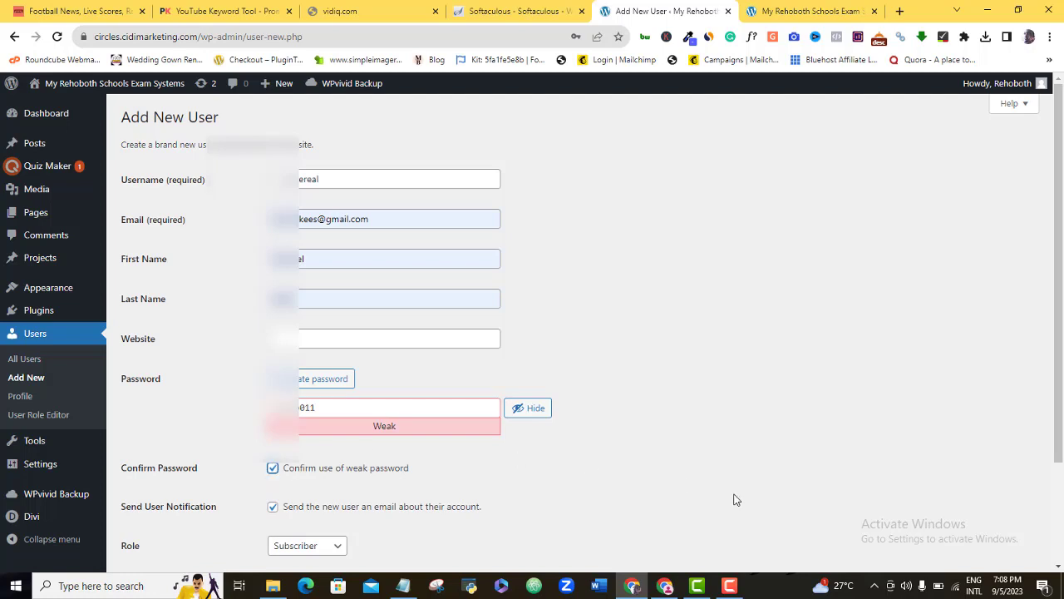
scroll(1062, 416, "down", 3)
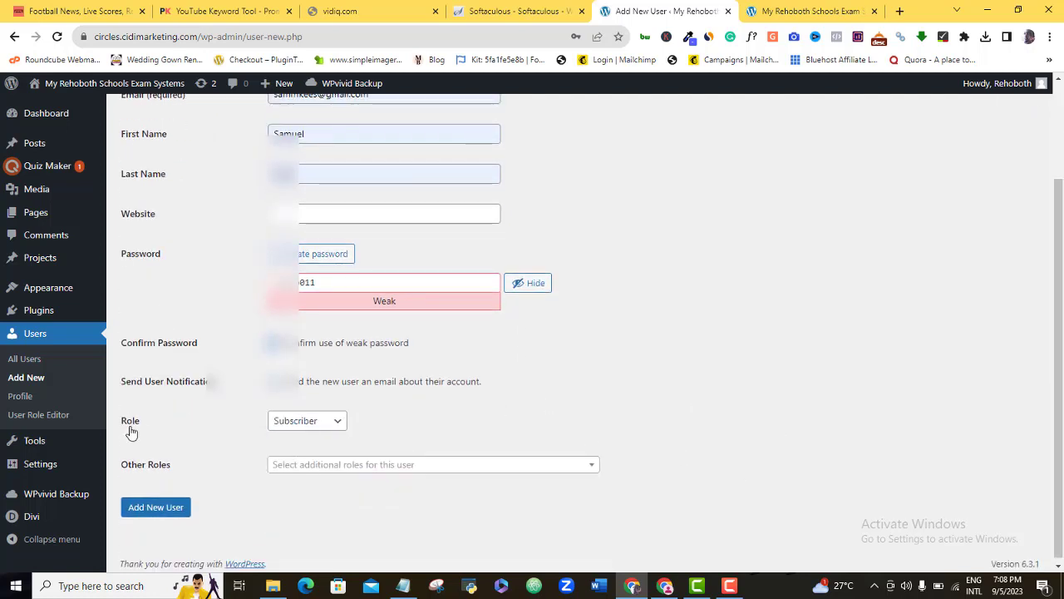
left_click(339, 422)
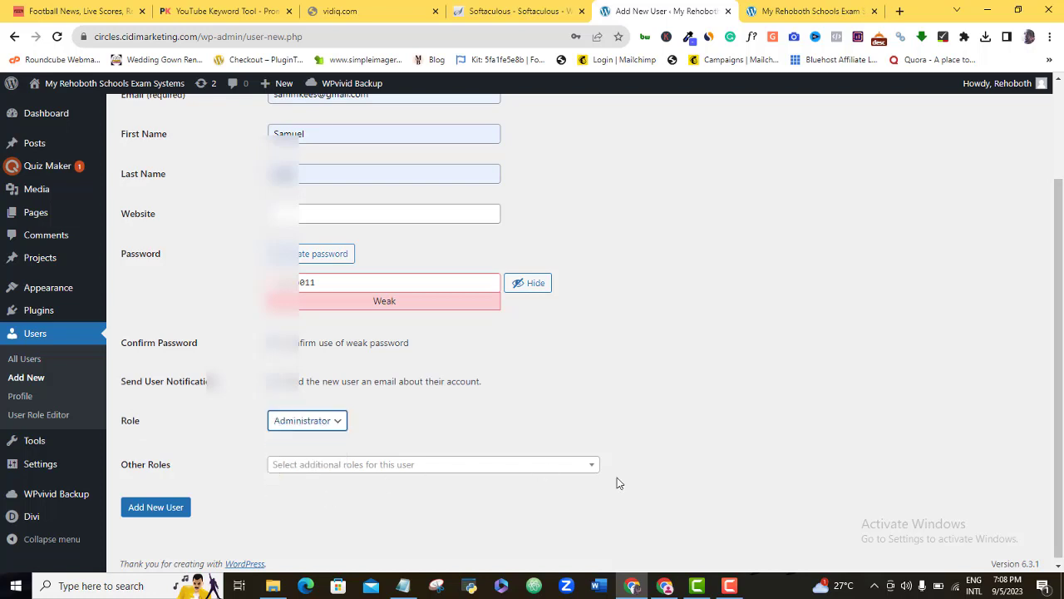
scroll(927, 437, "down", 1)
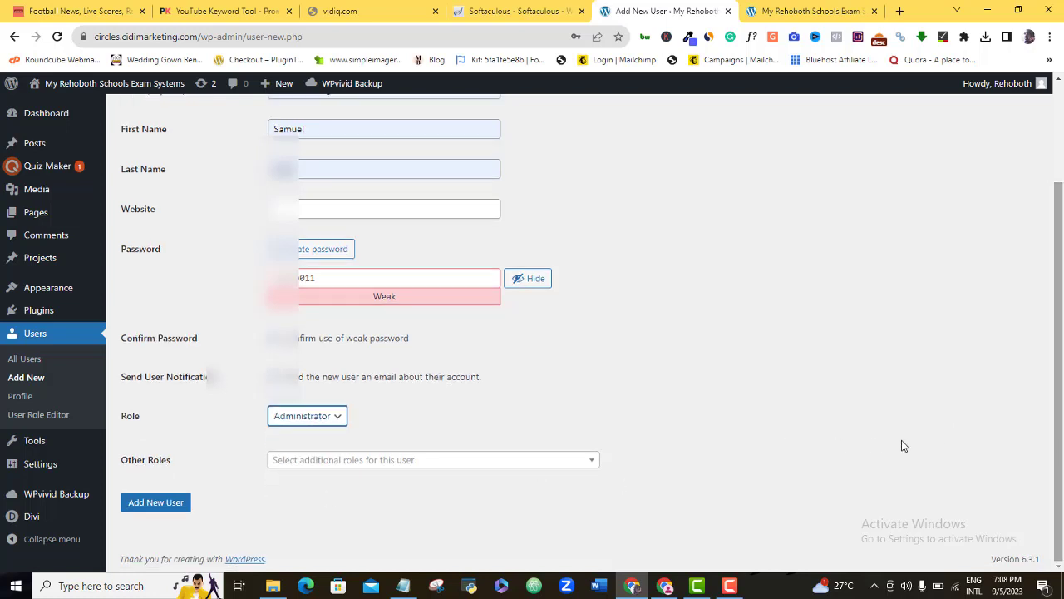
left_click(157, 504)
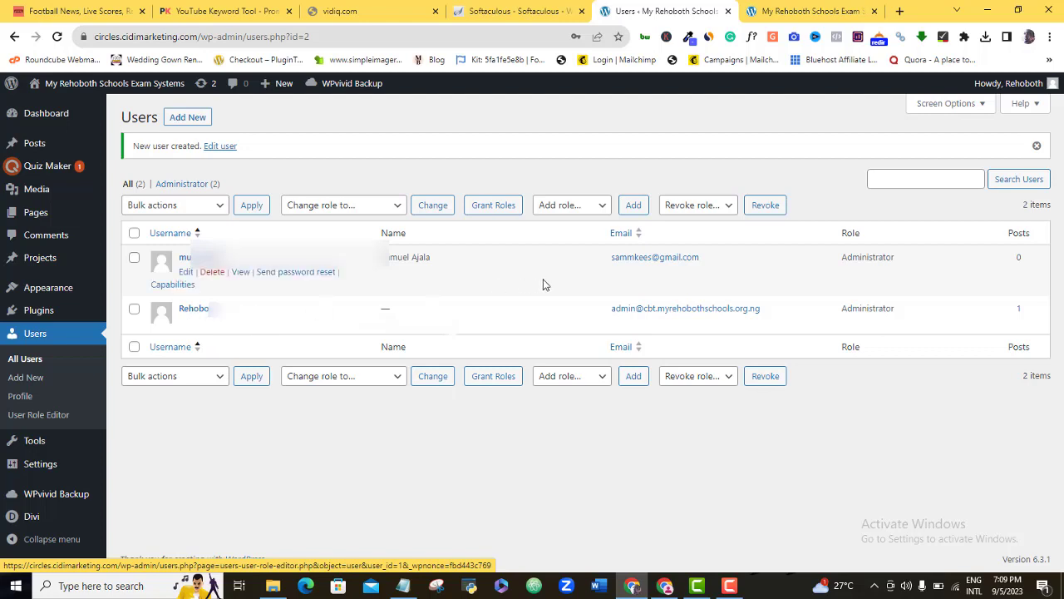
Step: Log out of the original admin and sign in with the new administrator's username and password
mouse_move(1016, 92)
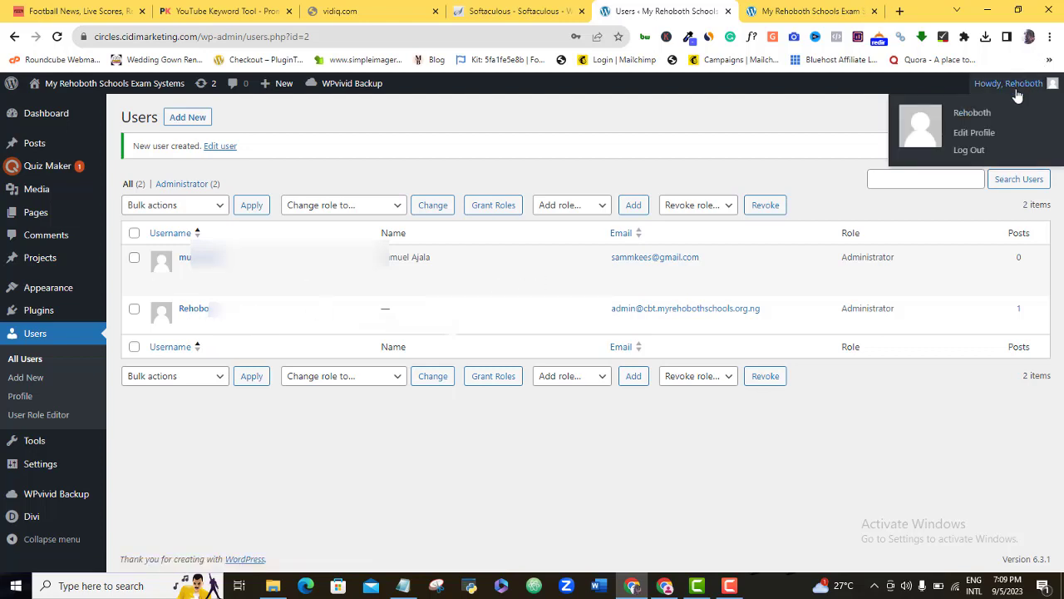
left_click(968, 151)
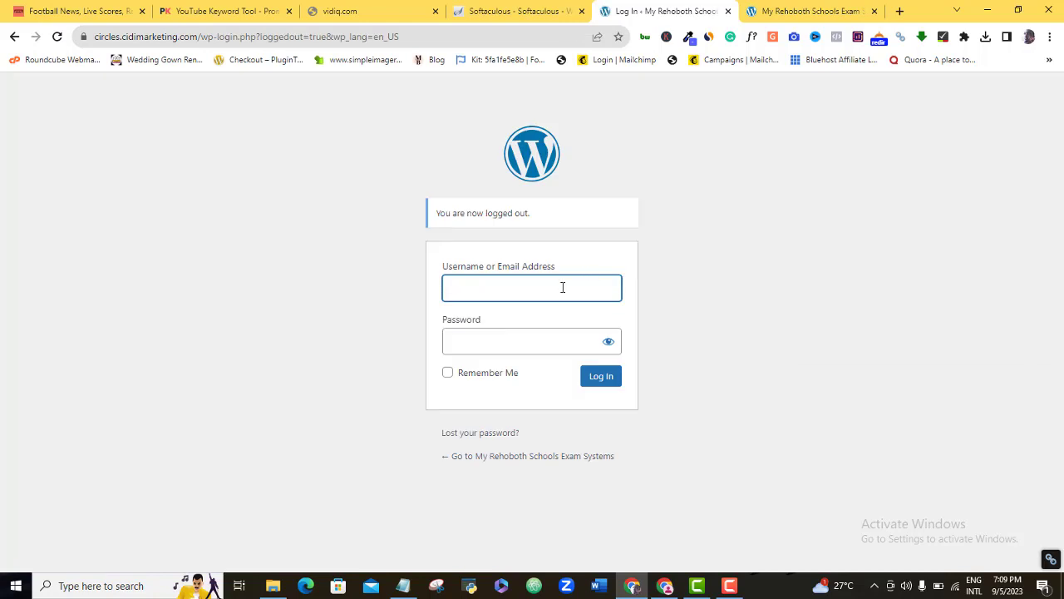
left_click(563, 286)
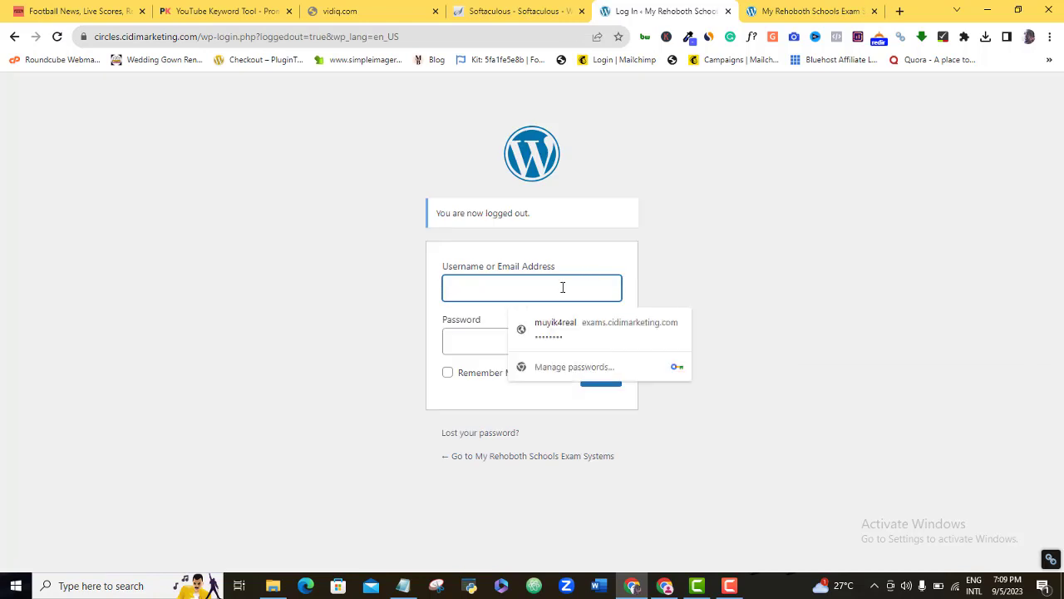
type("muy")
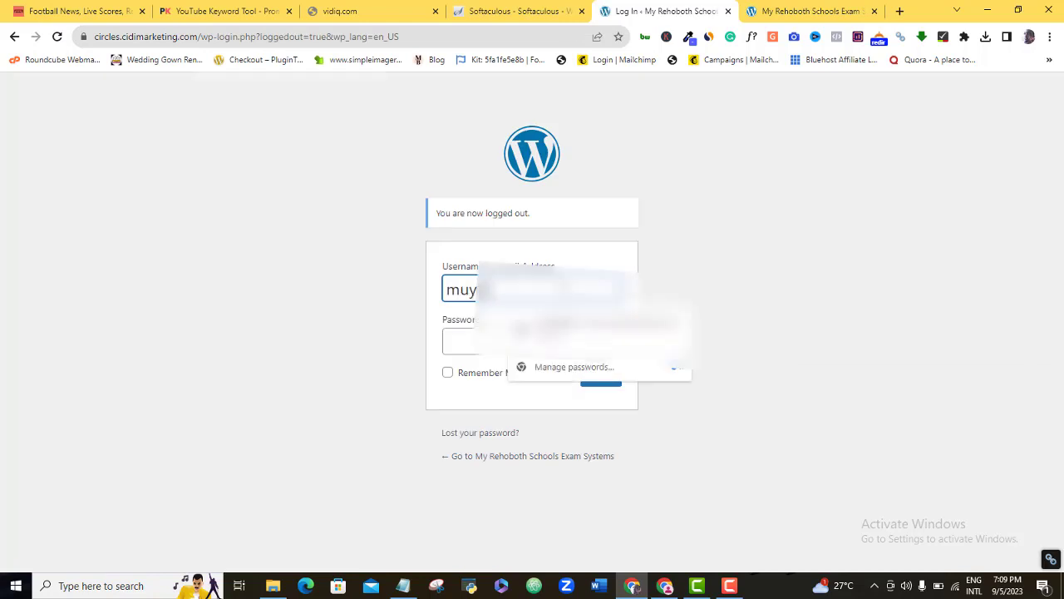
key("Tab")
type("•••••")
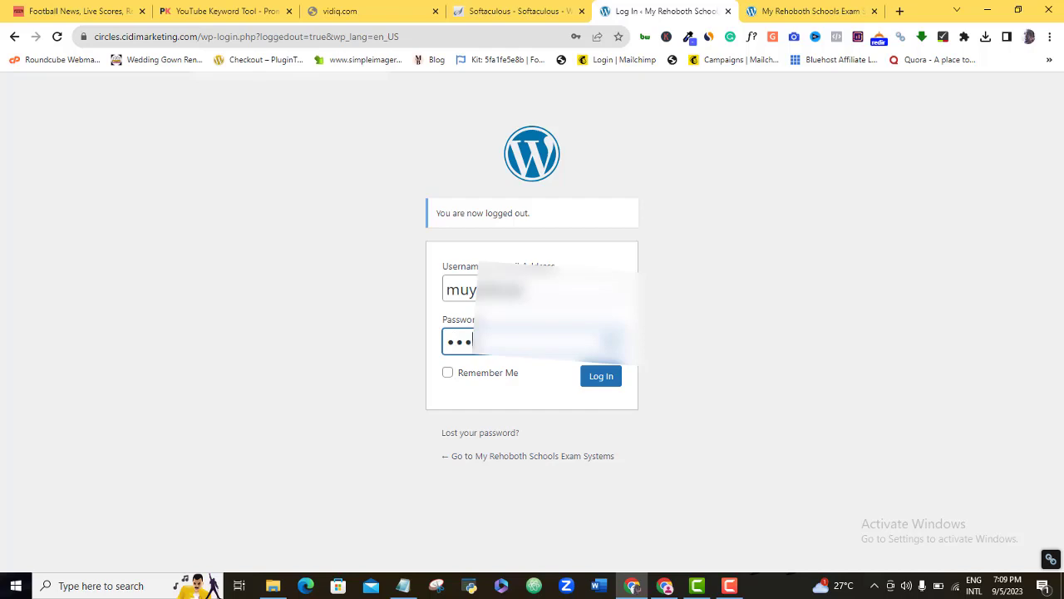
type("•••")
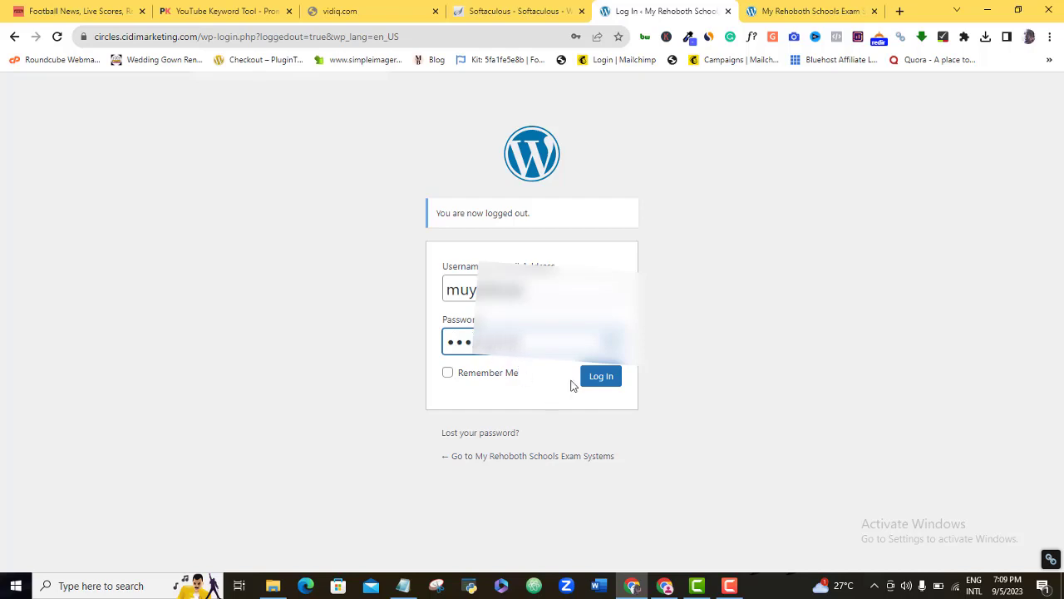
left_click(590, 380)
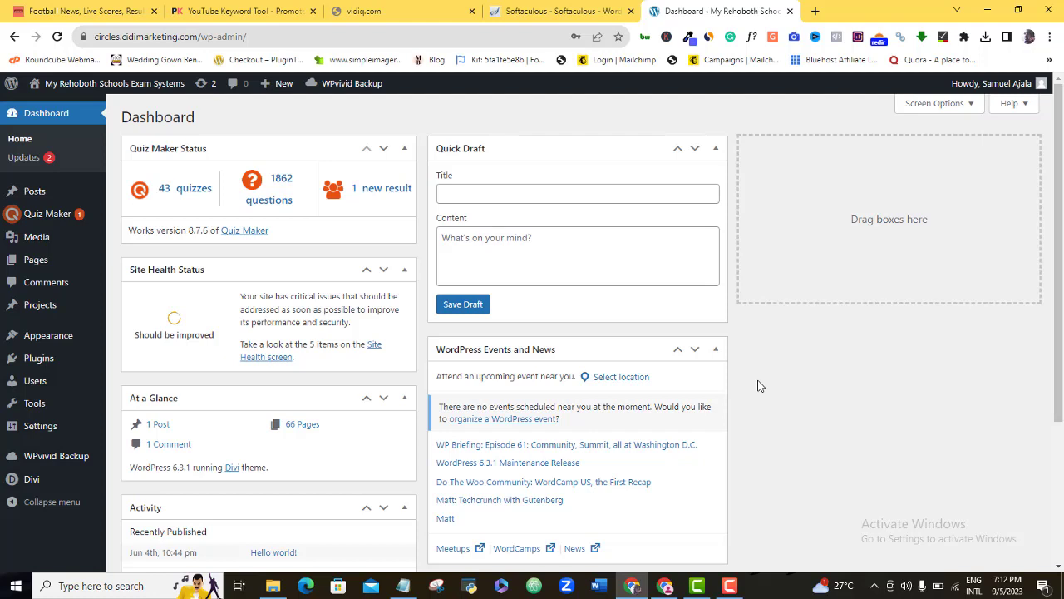
Step: Delete the original admin, attributing its content to the new administrator, then open All Pages
mouse_move(48, 359)
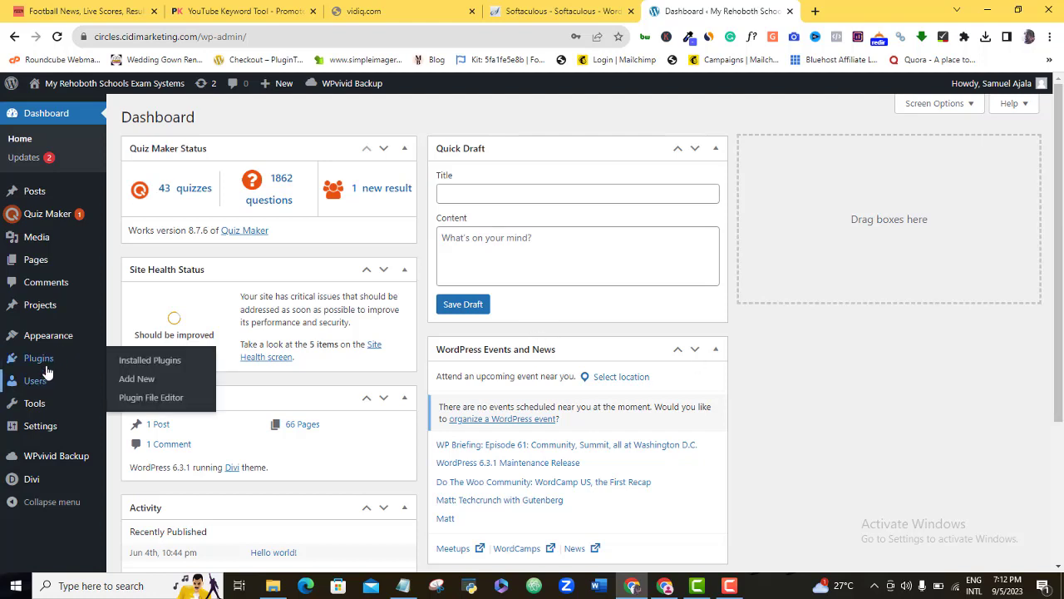
mouse_move(41, 382)
left_click(135, 383)
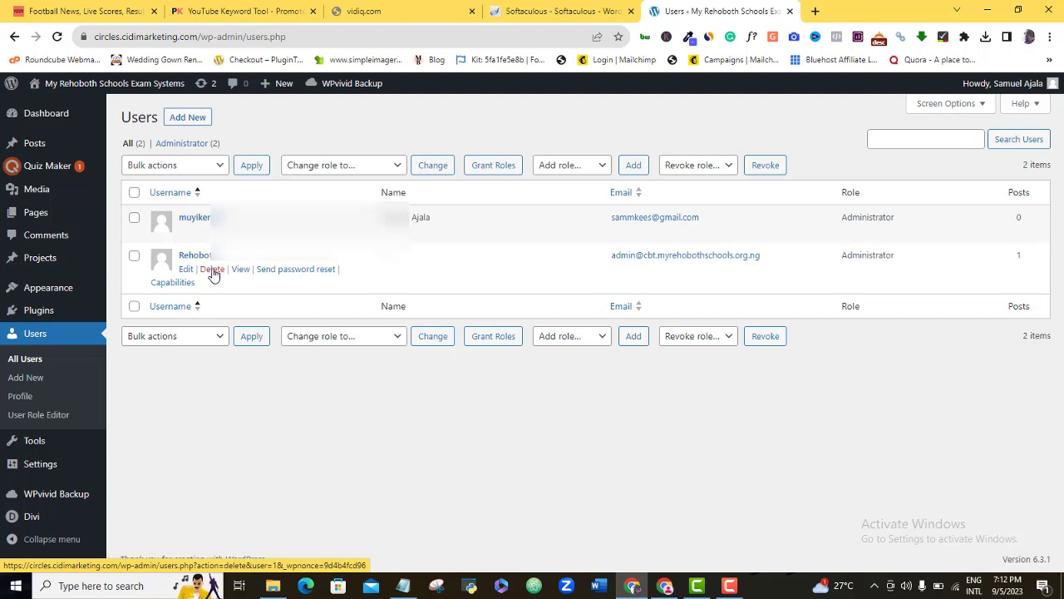
left_click(212, 270)
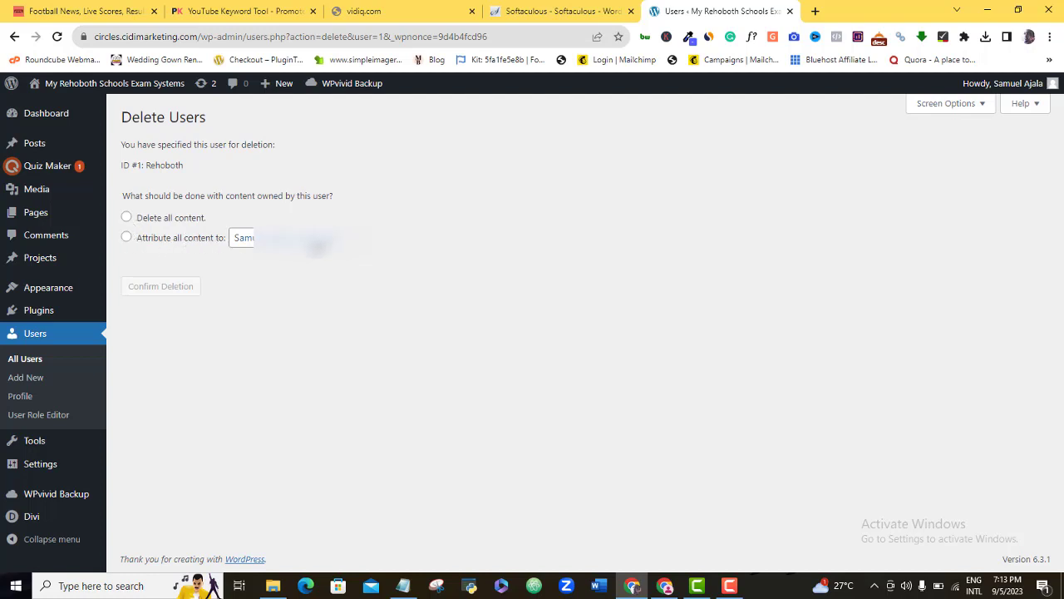
left_click(127, 237)
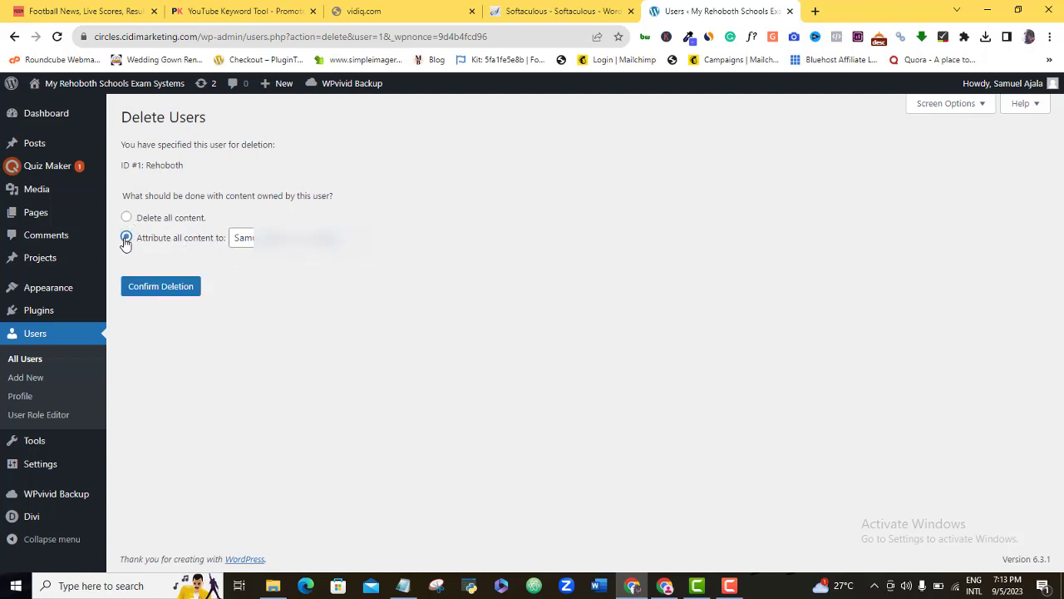
left_click(184, 294)
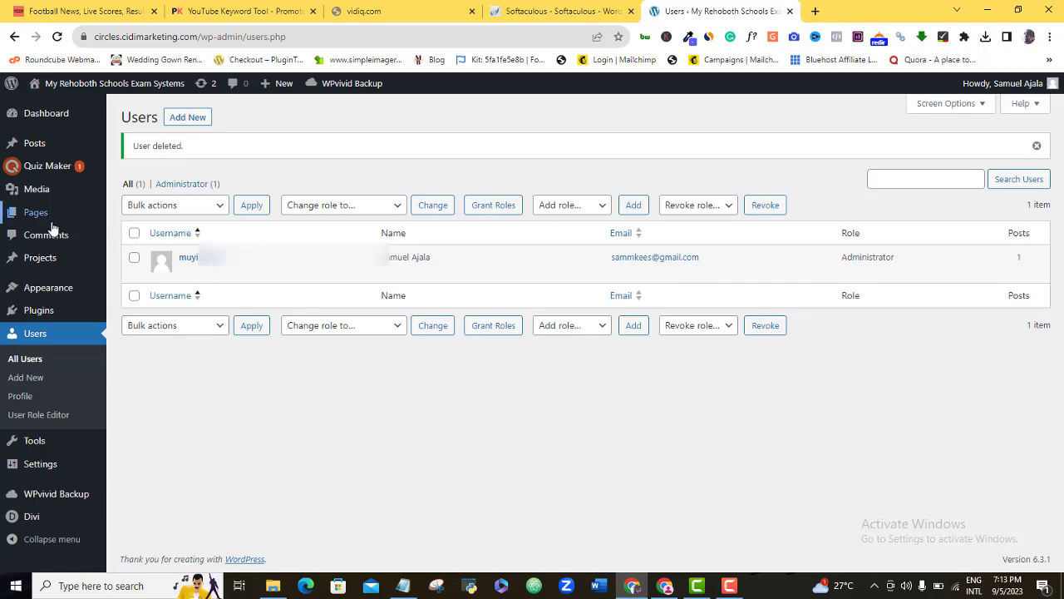
mouse_move(50, 213)
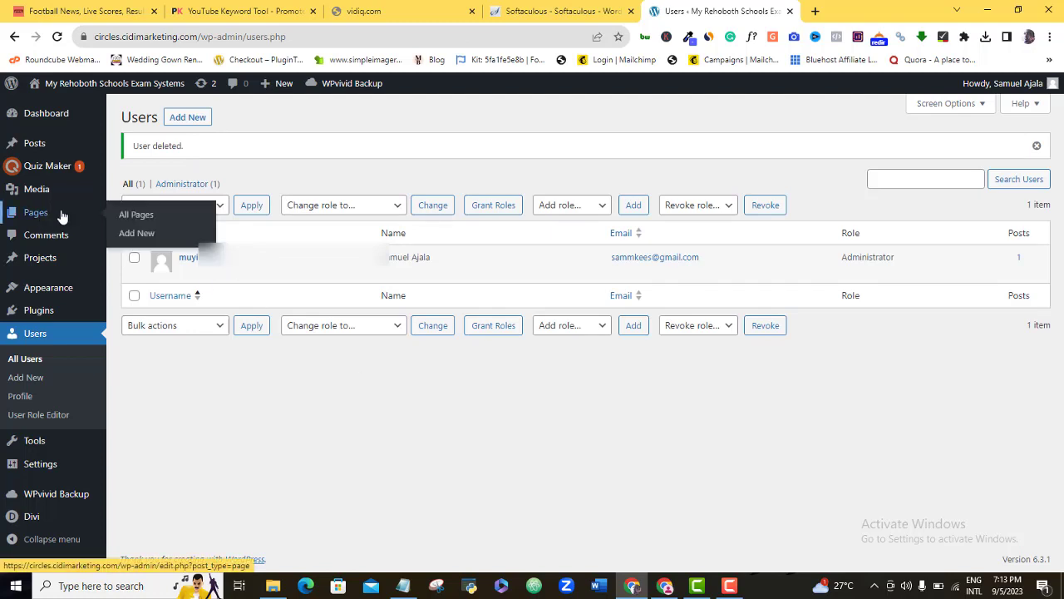
left_click(141, 216)
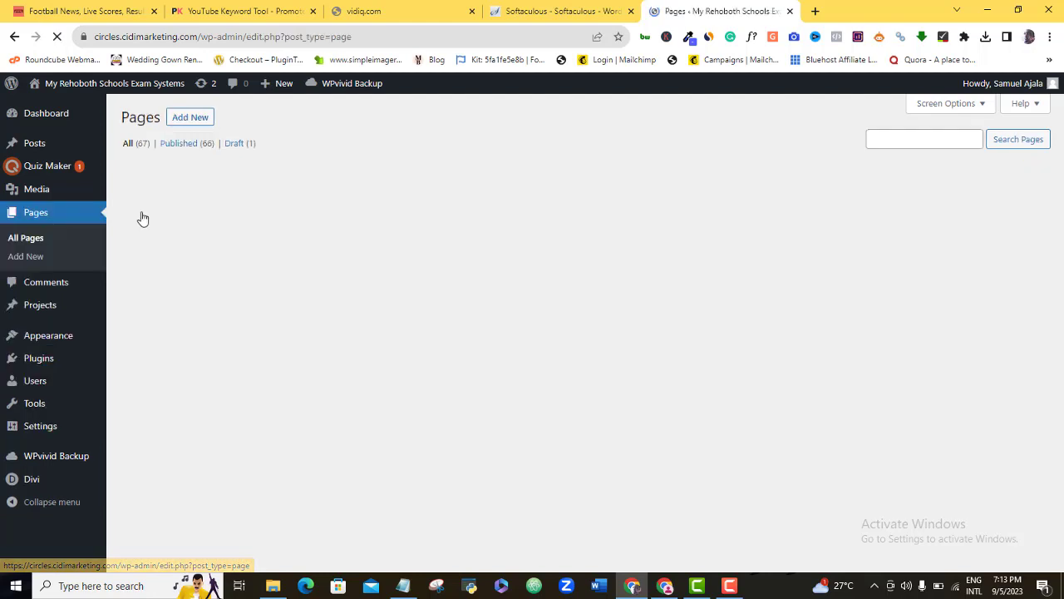